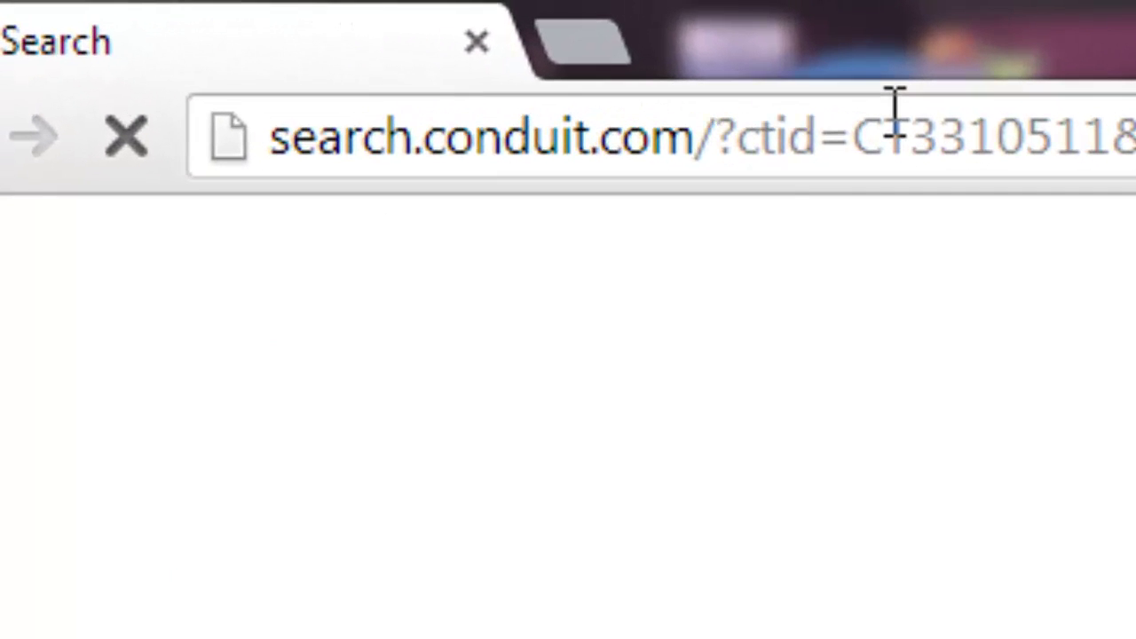
left_click(900, 139)
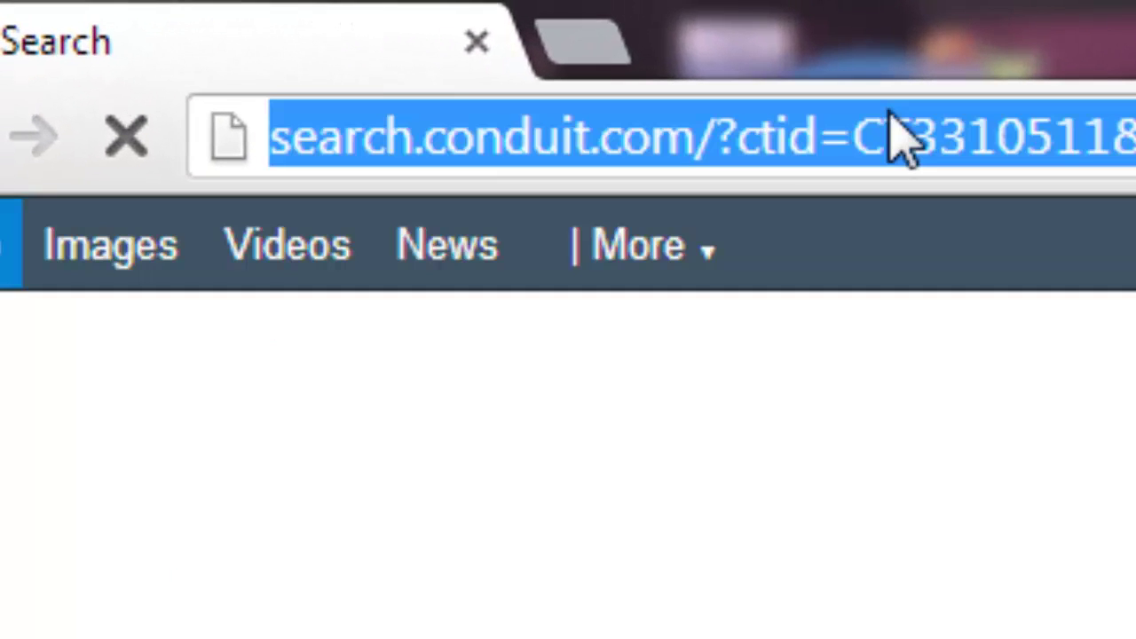
type("www.tango.me")
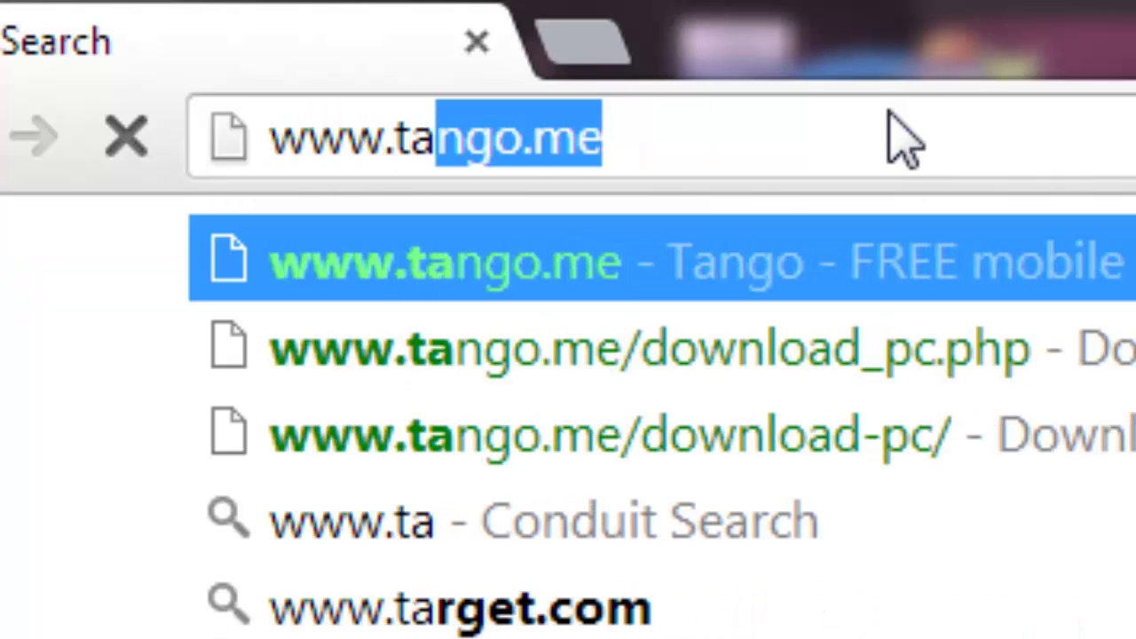
left_click(664, 142)
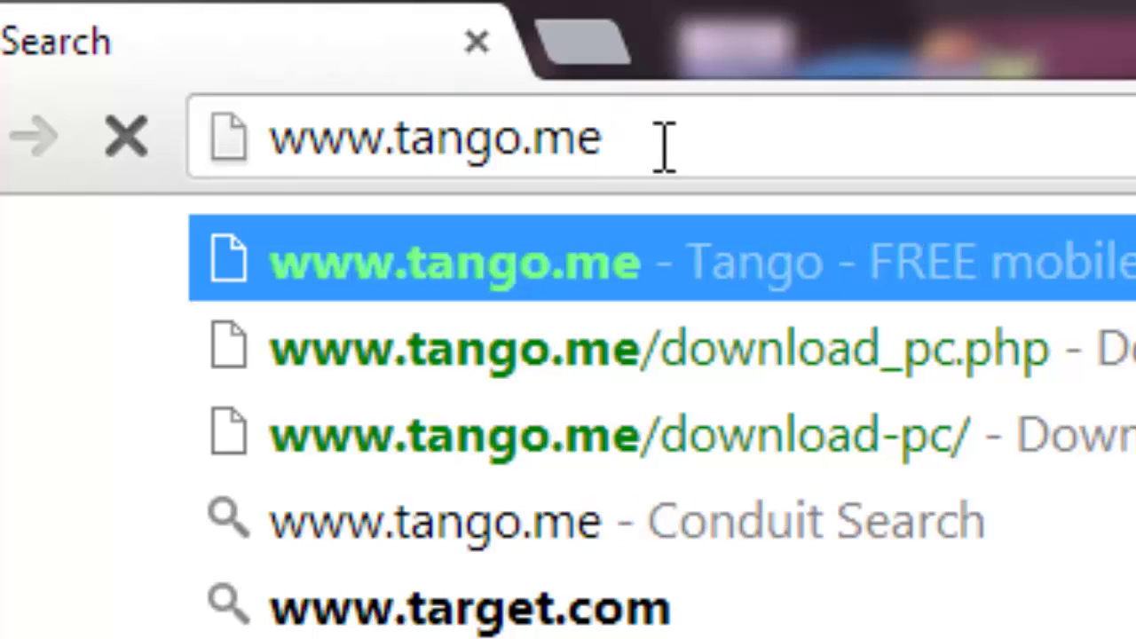
key("Return")
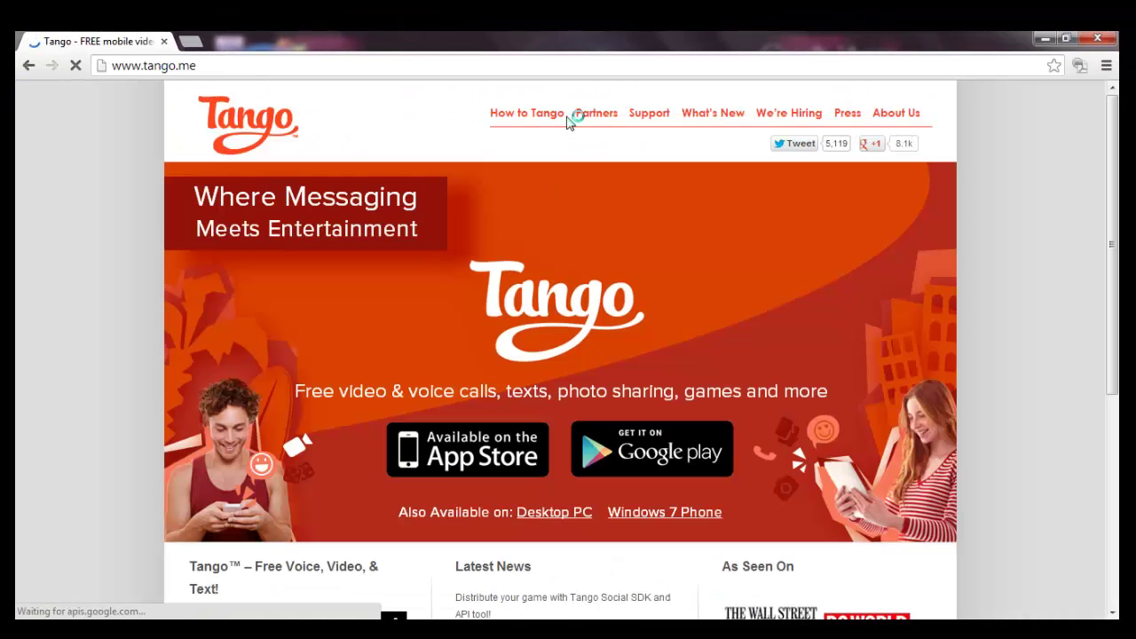
Step: Scroll the Tango homepage and follow the Desktop PC link to start downloading SetupTango.exe
scroll(550, 432, "down", 1)
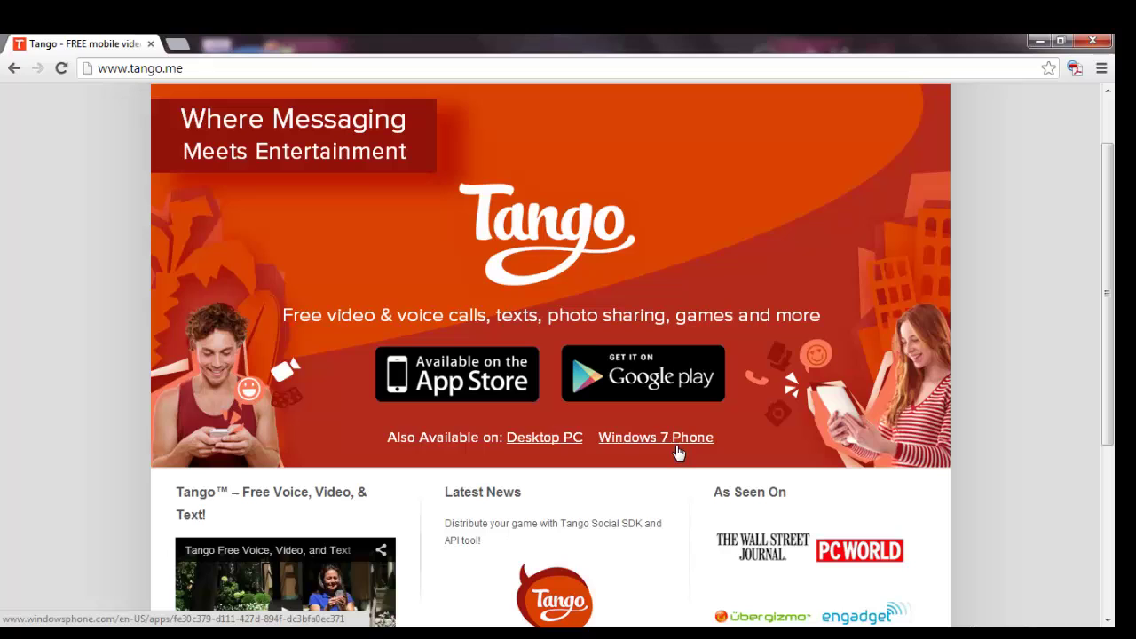
scroll(678, 452, "down", 3)
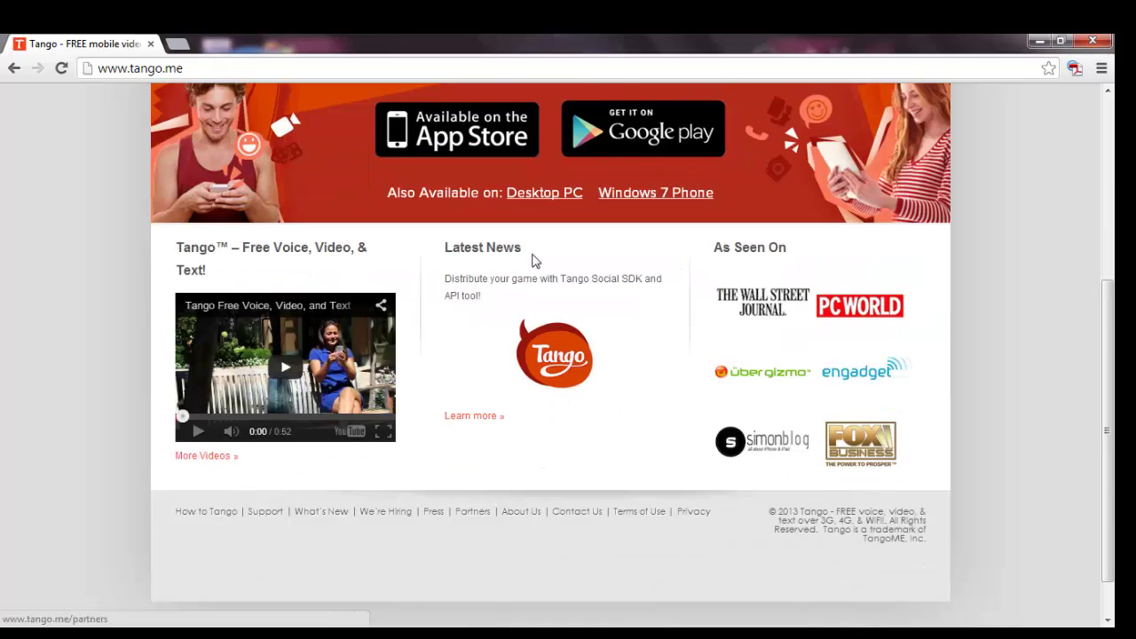
scroll(565, 349, "up", 1)
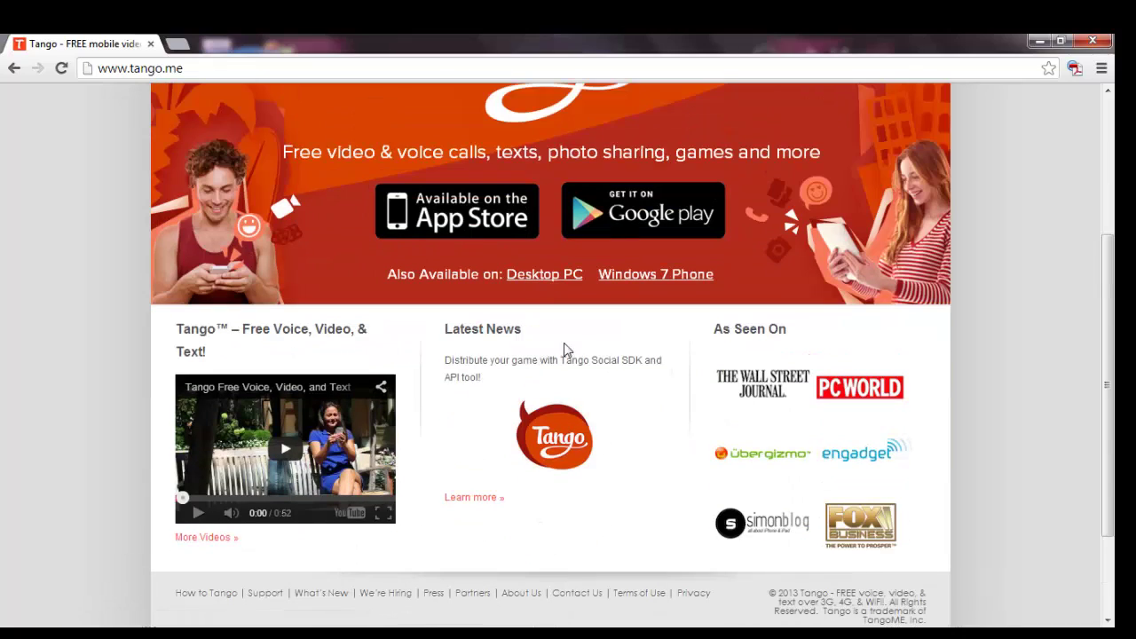
left_click(554, 277)
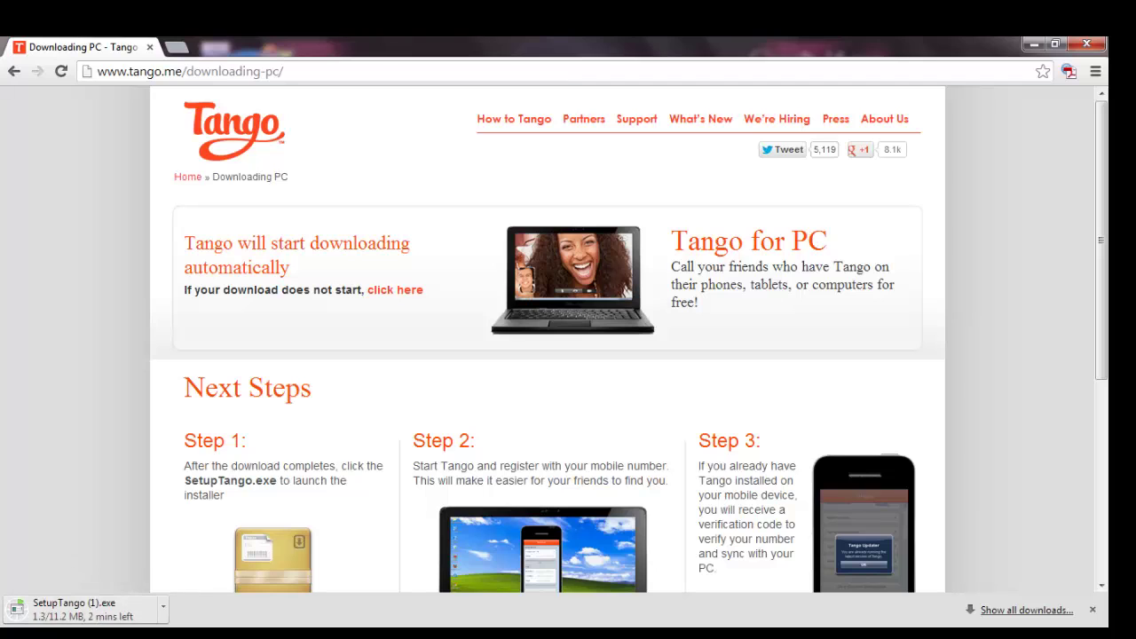
Step: Cancel the duplicate SetupTango (1).exe download and remove it from the downloads list
left_click(1032, 611)
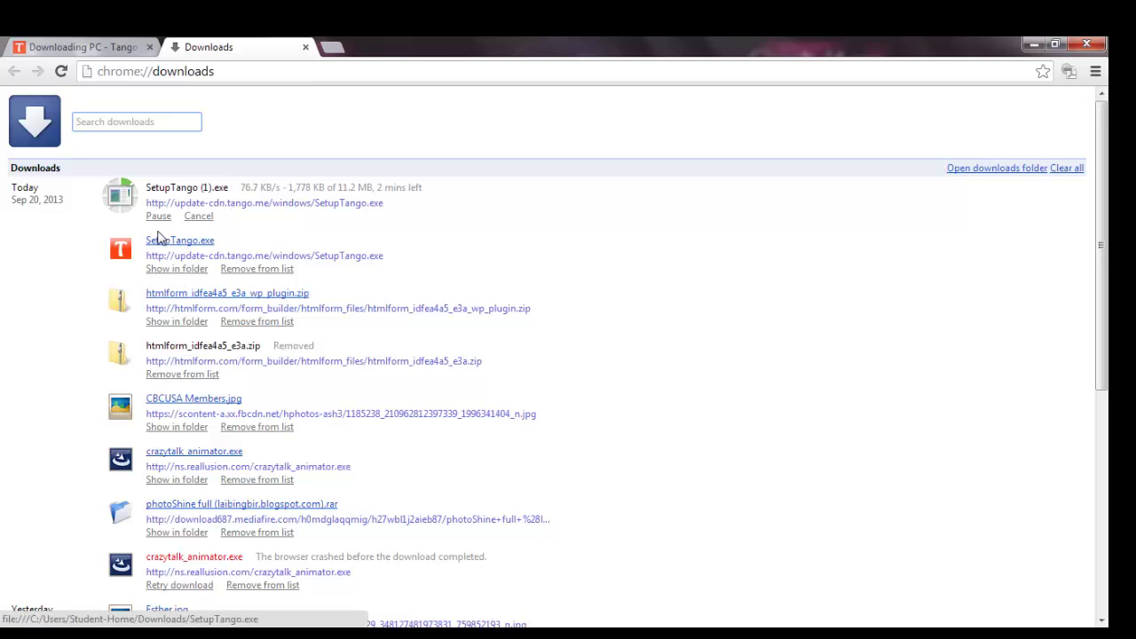
left_click(159, 217)
left_click(199, 217)
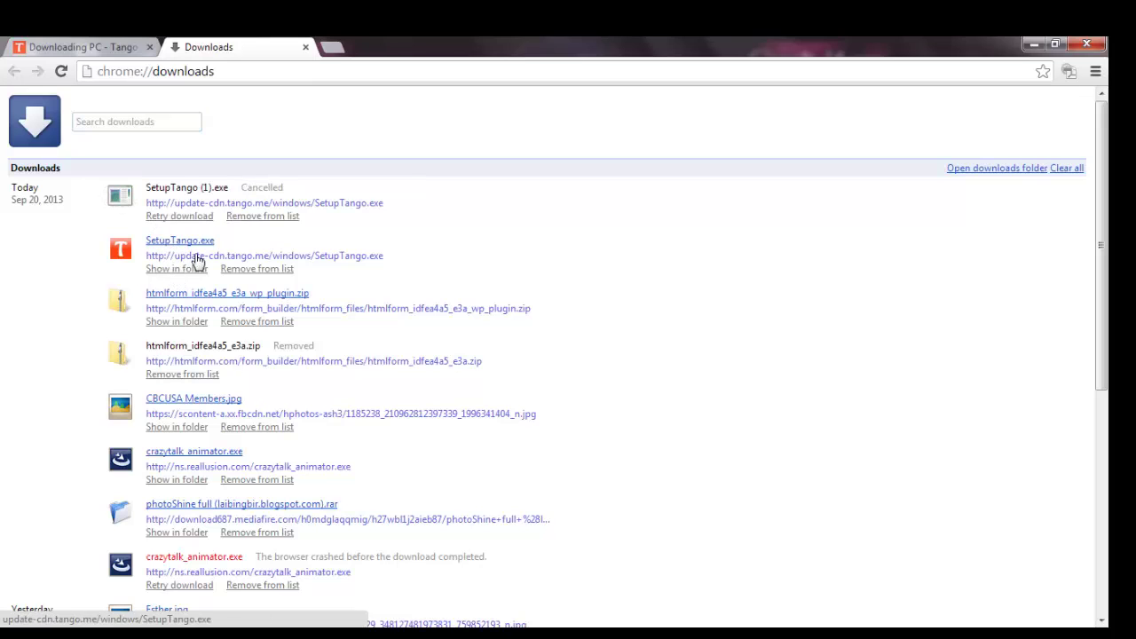
left_click(250, 217)
Step: Launch the downloaded SetupTango.exe installer from the Downloads folder
left_click(177, 216)
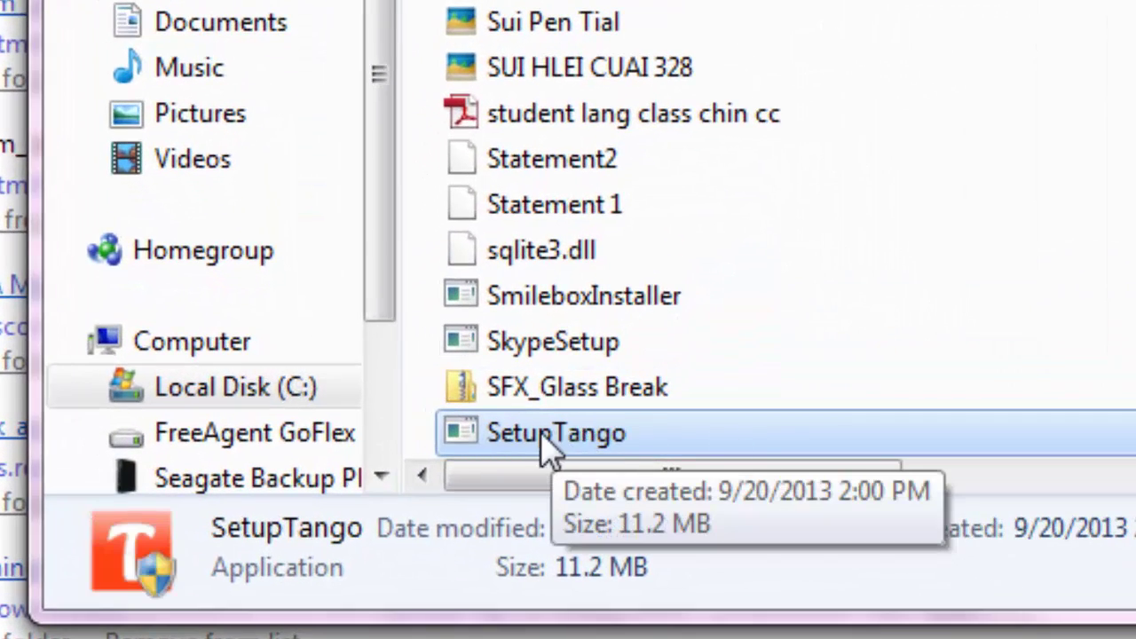
key("Up")
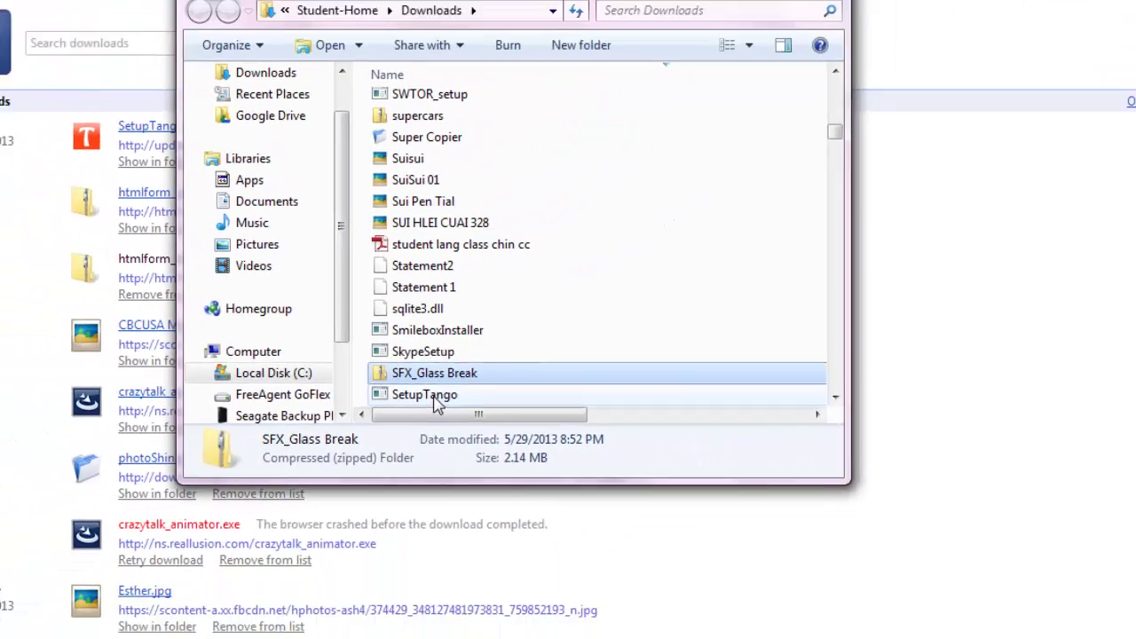
left_click(520, 412)
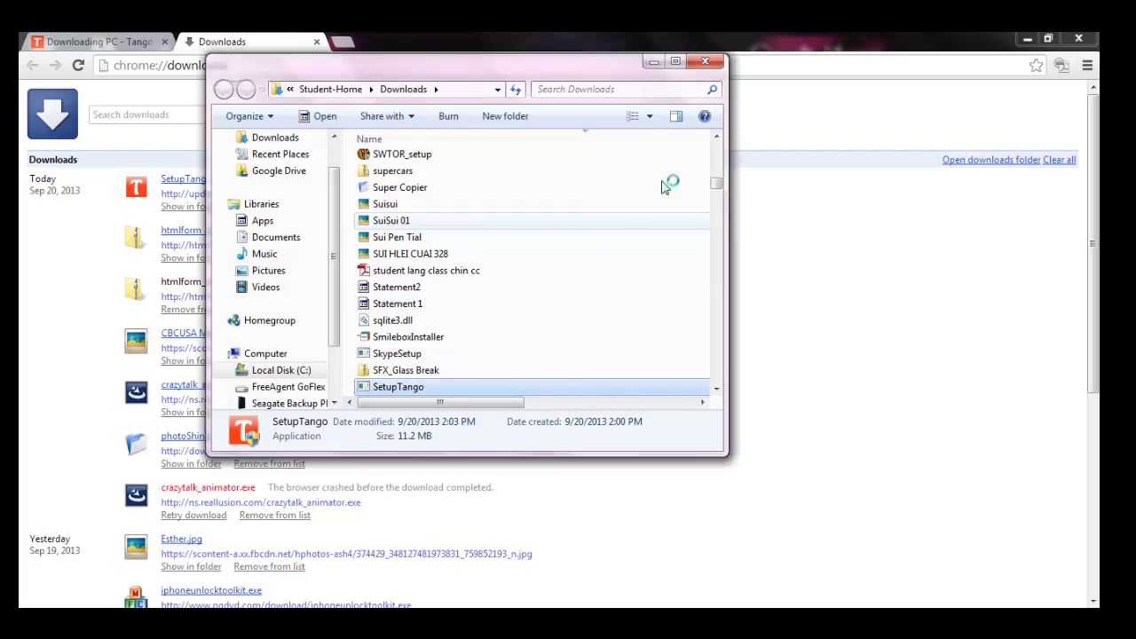
left_click(705, 62)
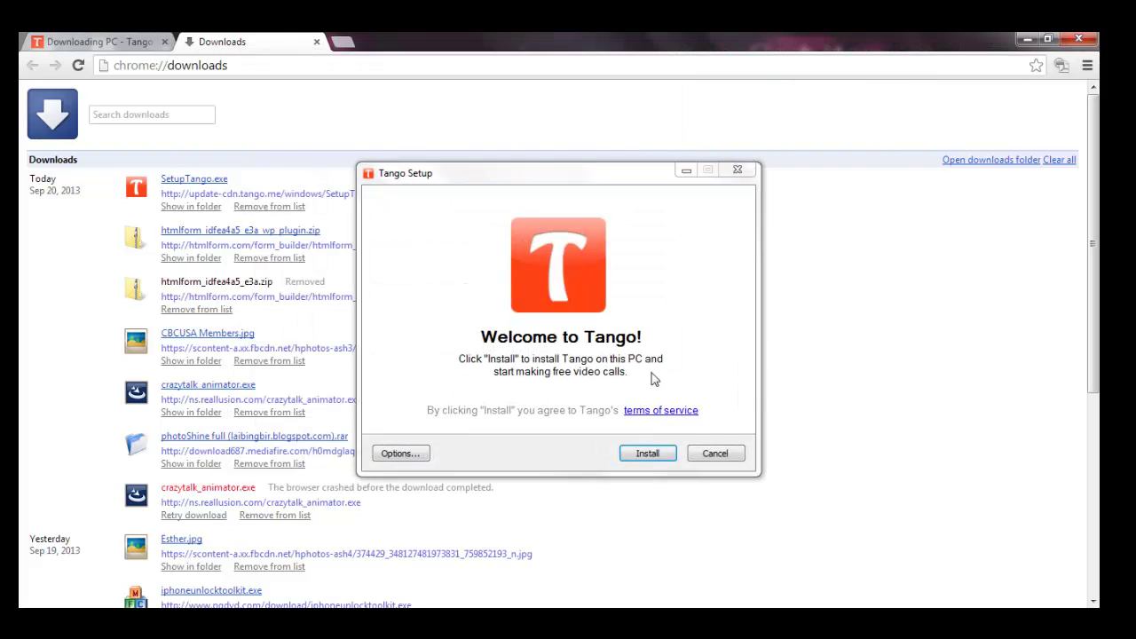
Step: Install Tango and minimize Chrome while the installation finishes
left_click(645, 454)
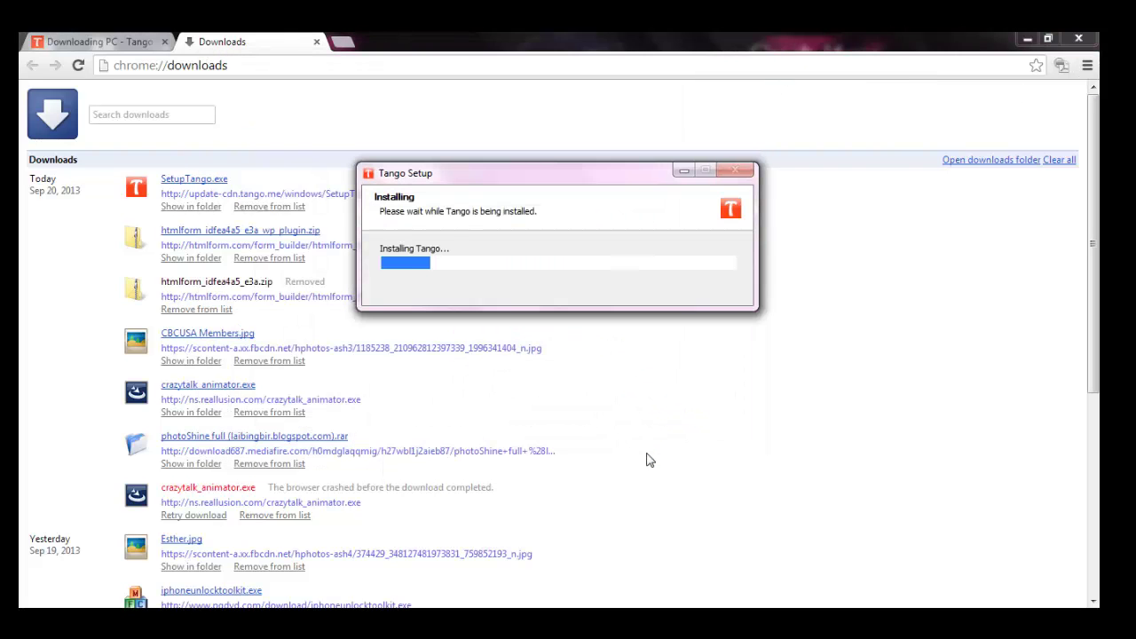
left_click(1028, 41)
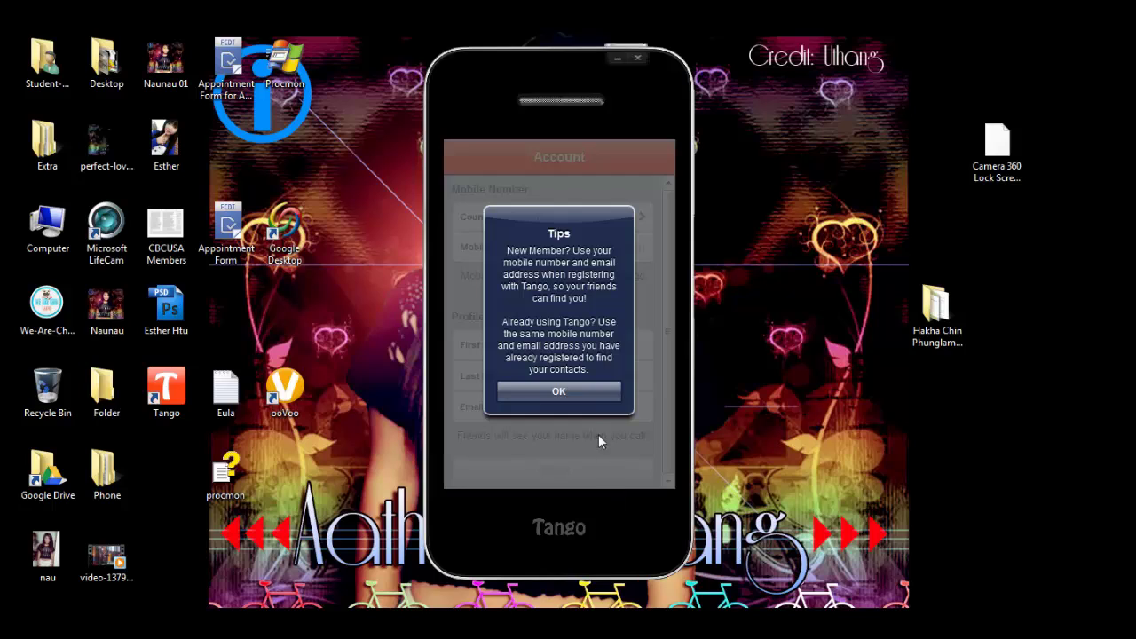
Step: Dismiss the registration tips, keep country code +1, and enter the mobile number
left_click(572, 396)
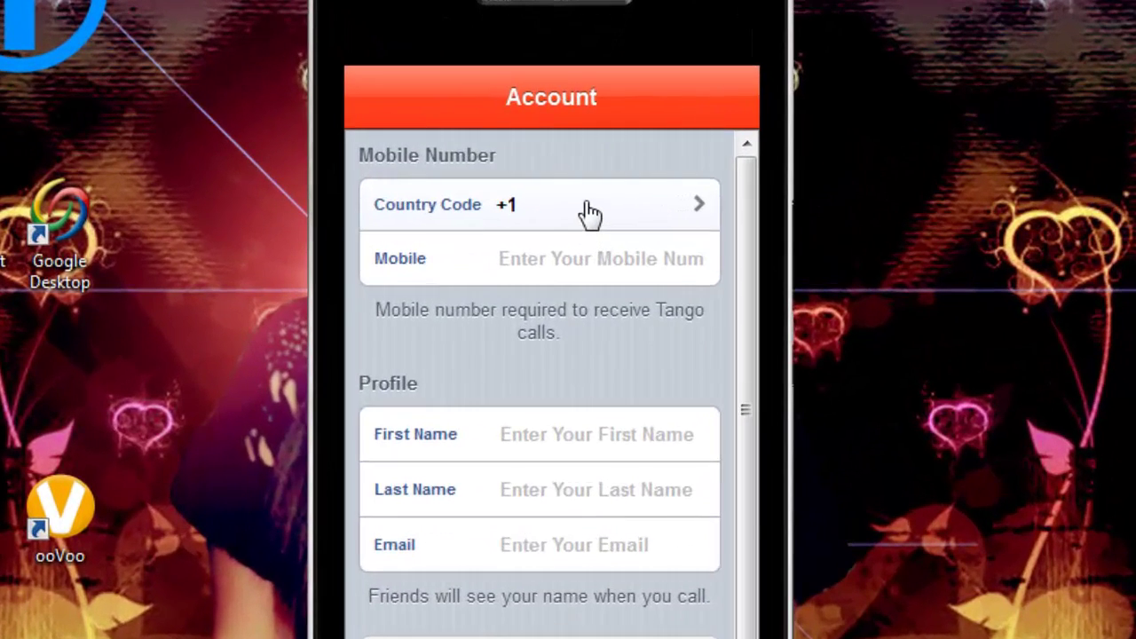
left_click(590, 214)
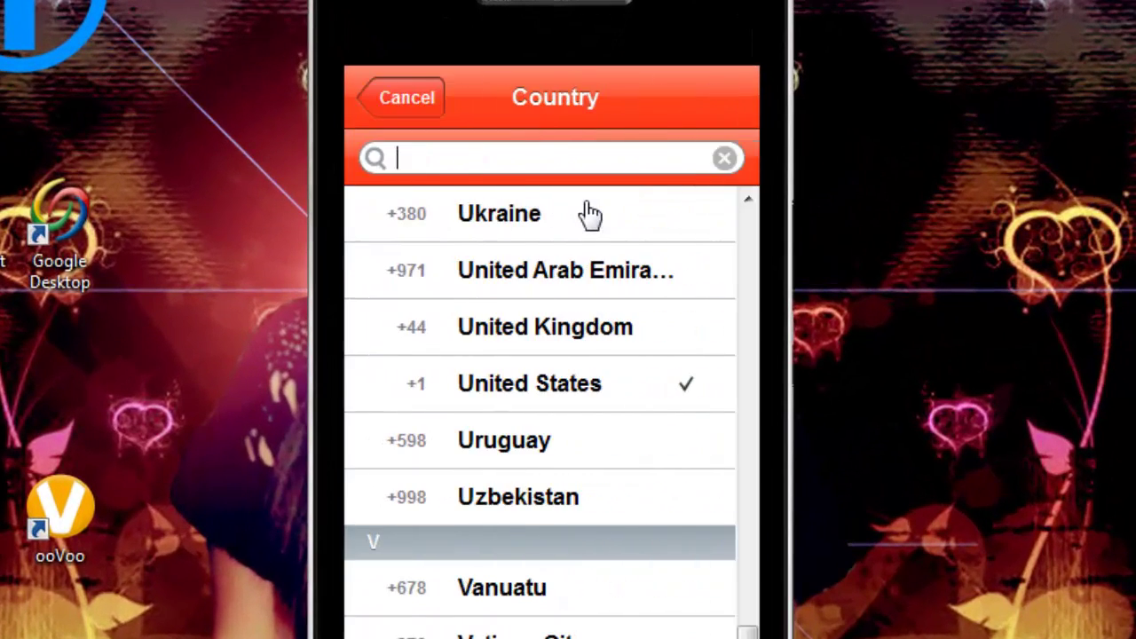
left_click(407, 97)
left_click(560, 259)
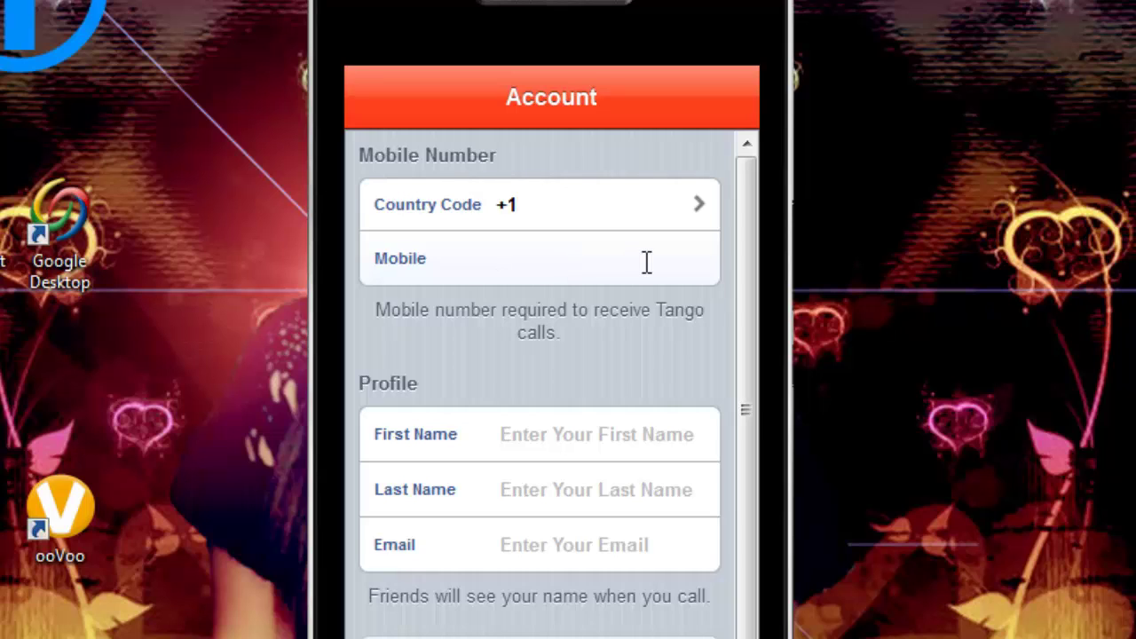
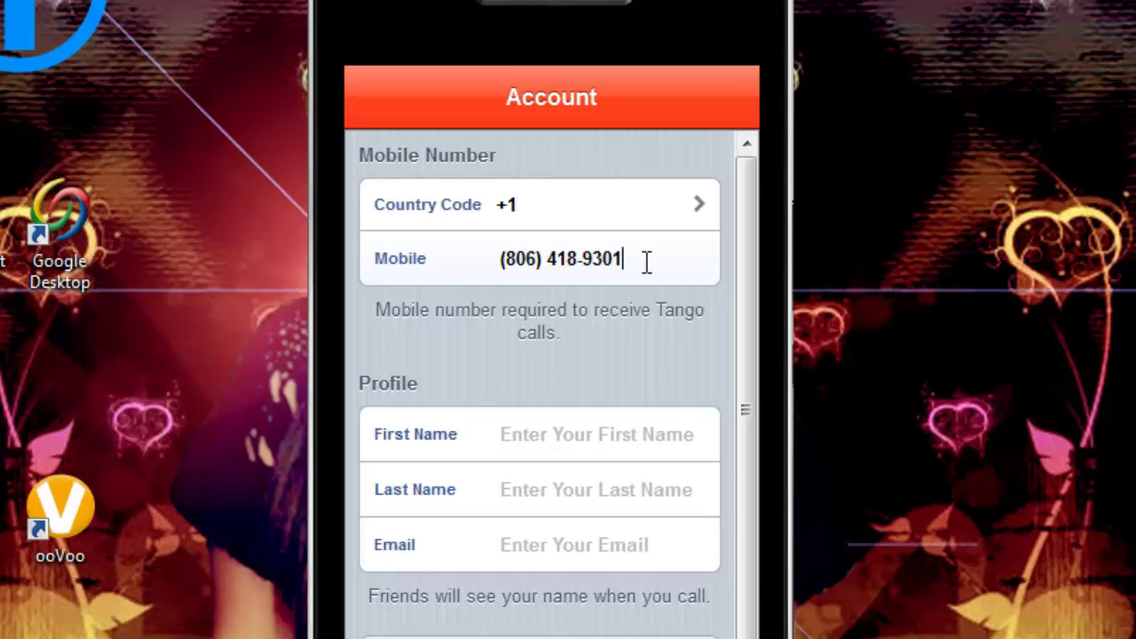
Step: Enter the first and last name, fixing a first-name typo, and fill in the e-mail address
left_click(553, 443)
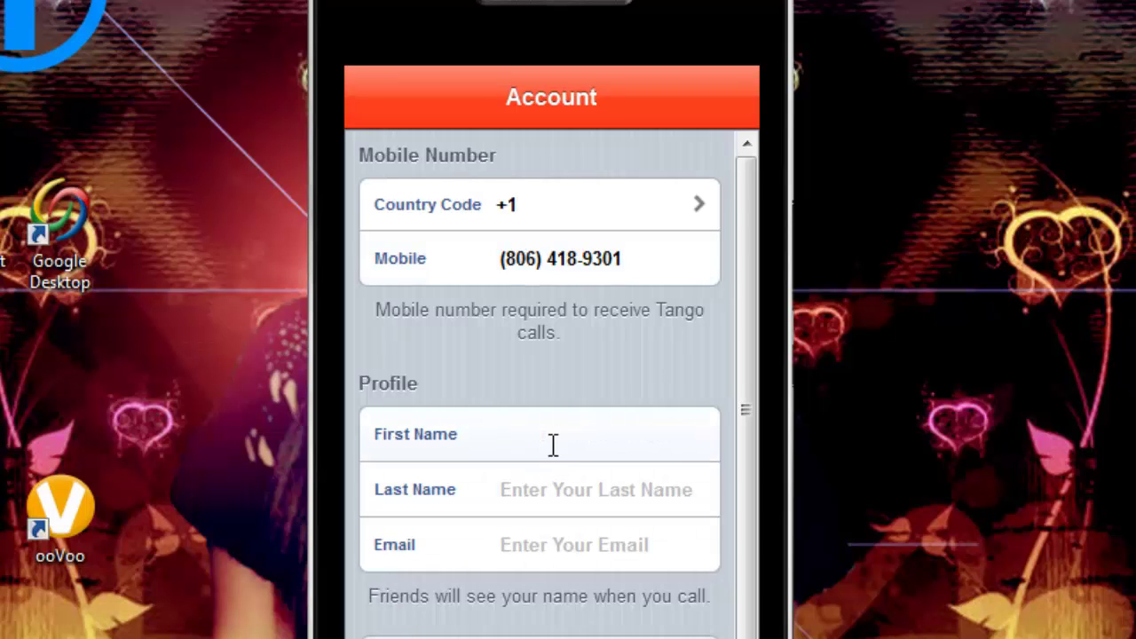
key("Tab")
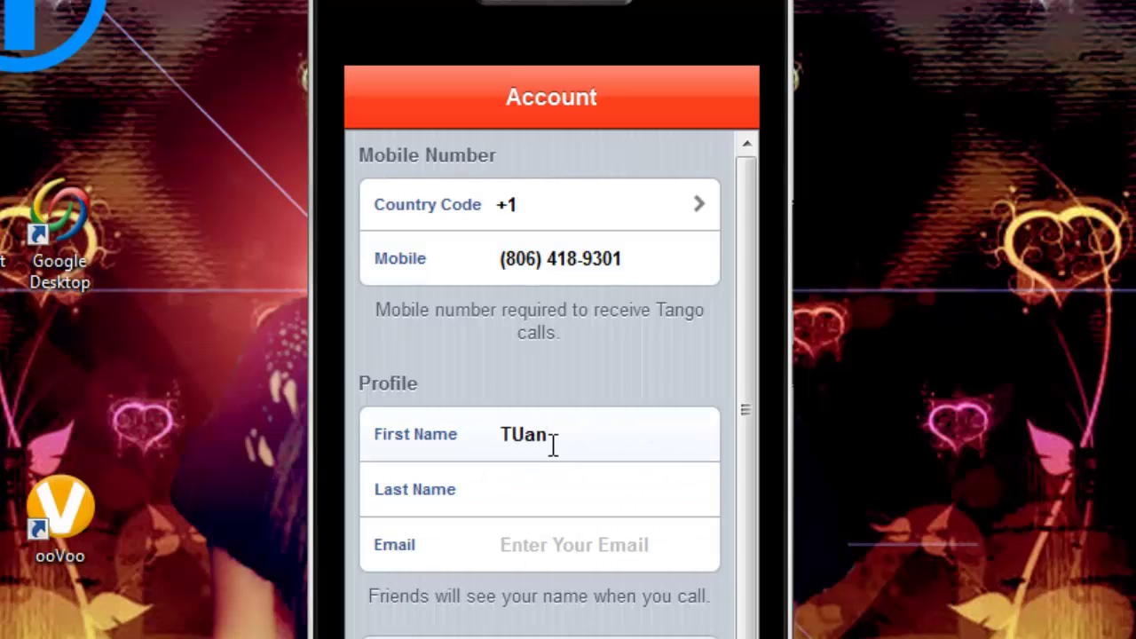
double_click(575, 434)
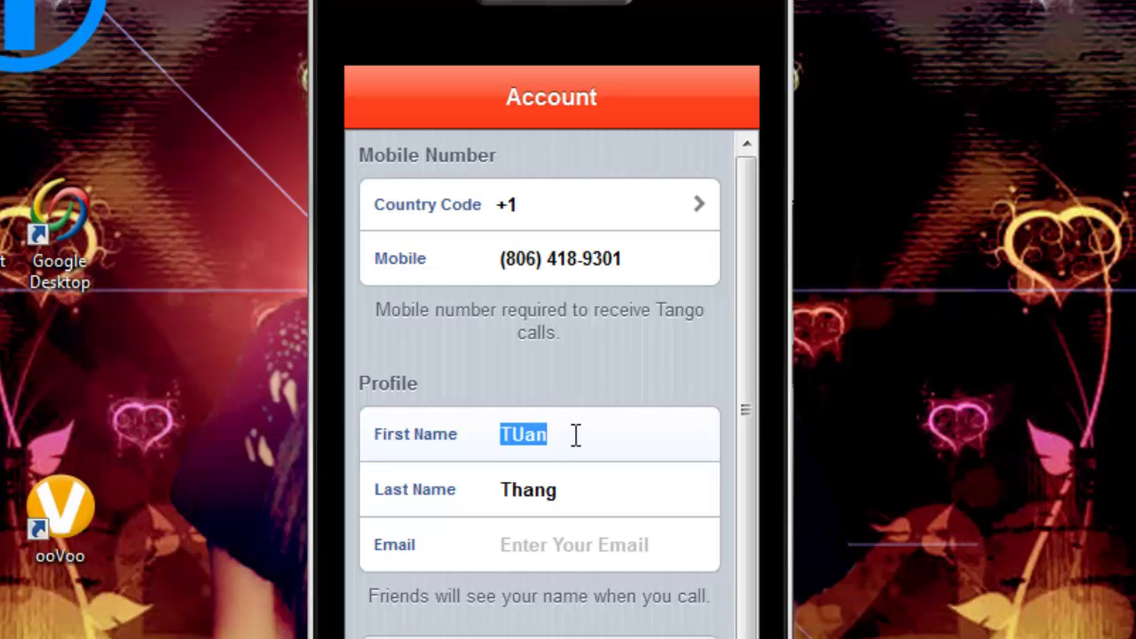
type("Tuan")
key("Tab")
key("Tab")
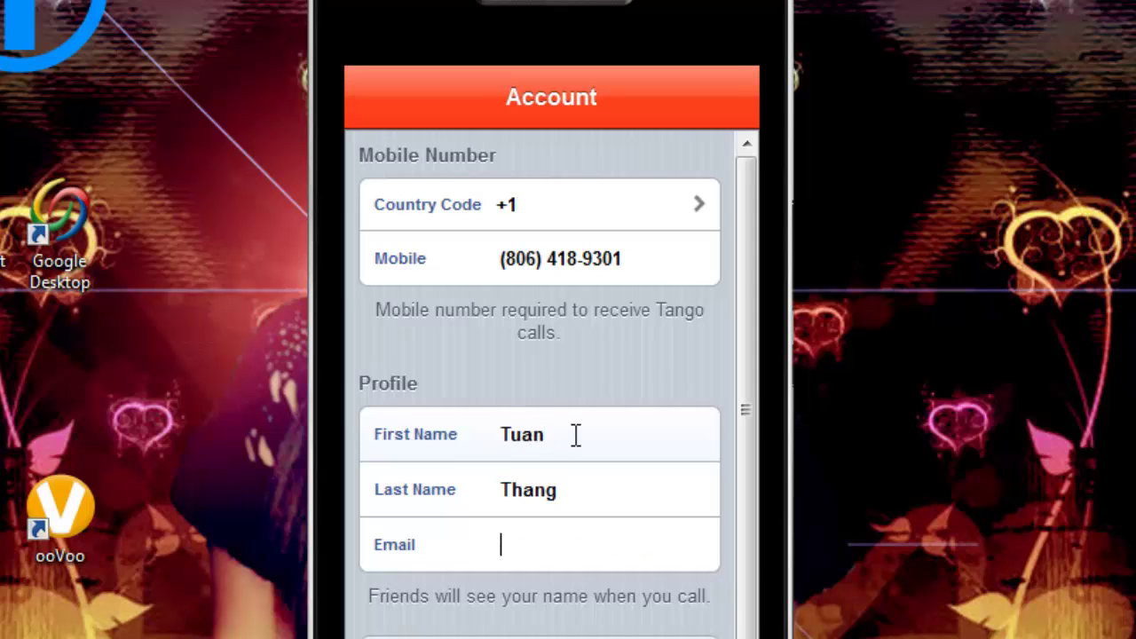
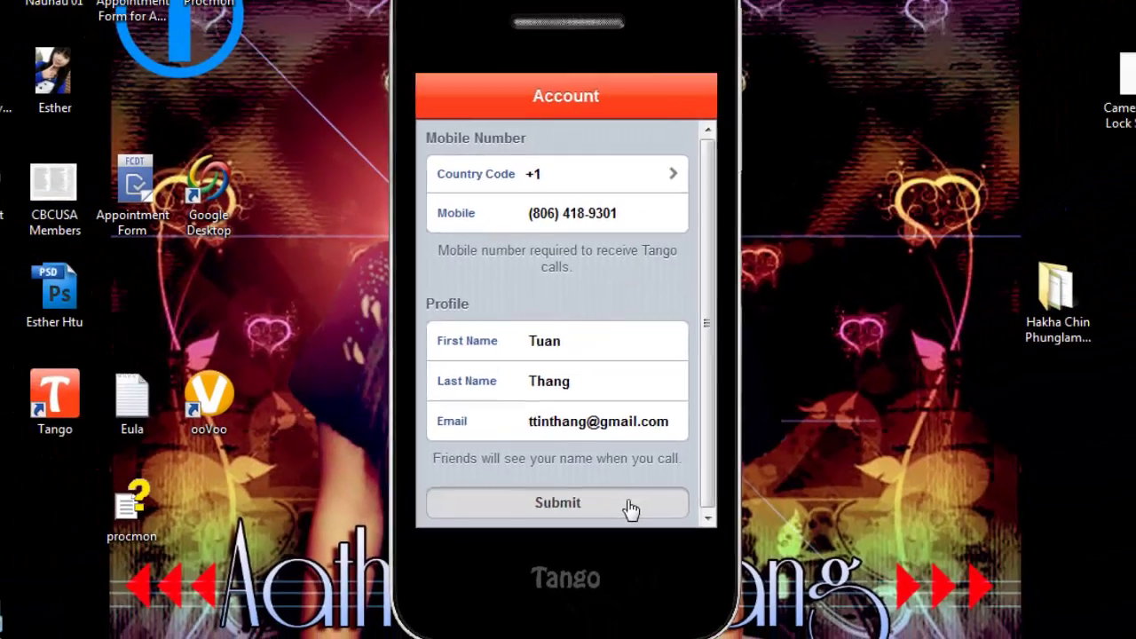
Step: Submit the registration and look through the seven listed contacts
left_click(652, 487)
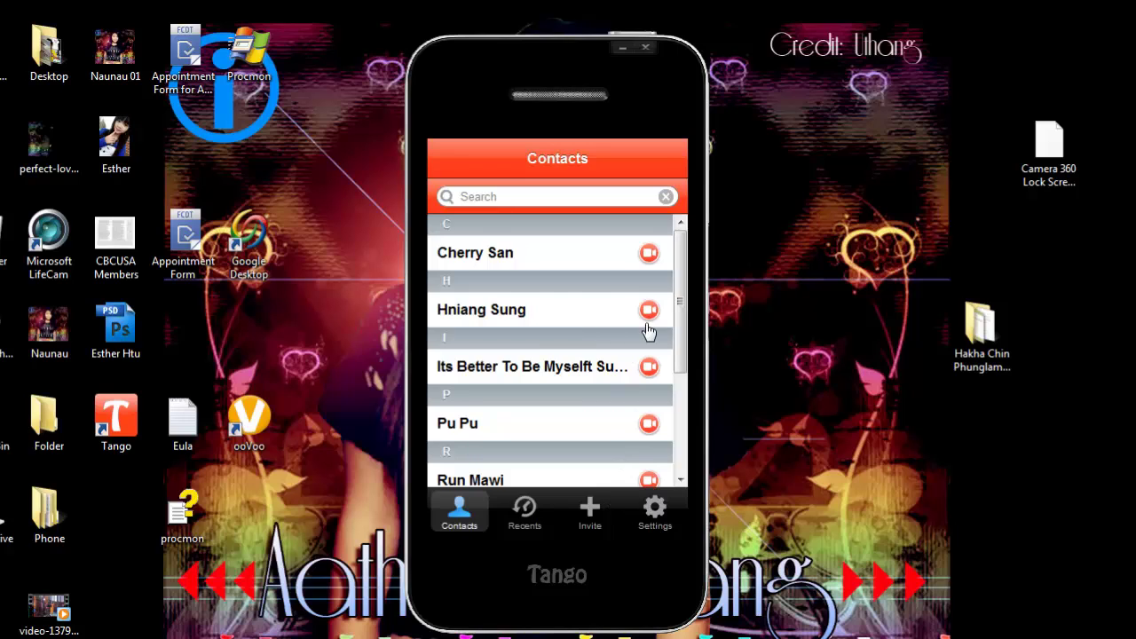
scroll(647, 329, "down", 3)
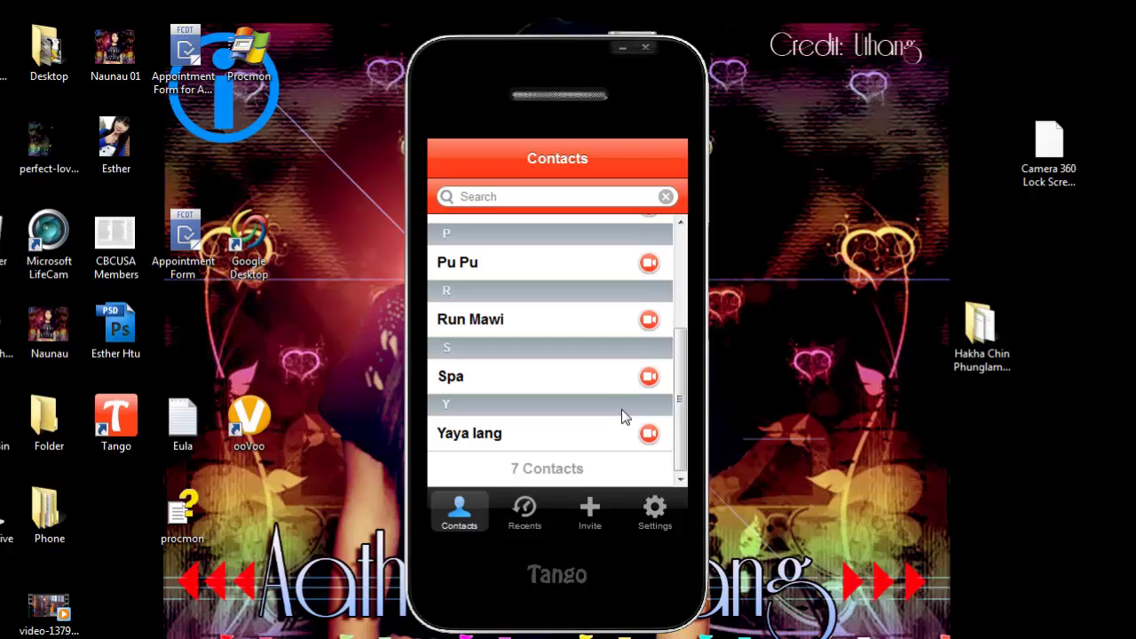
scroll(622, 337, "up", 3)
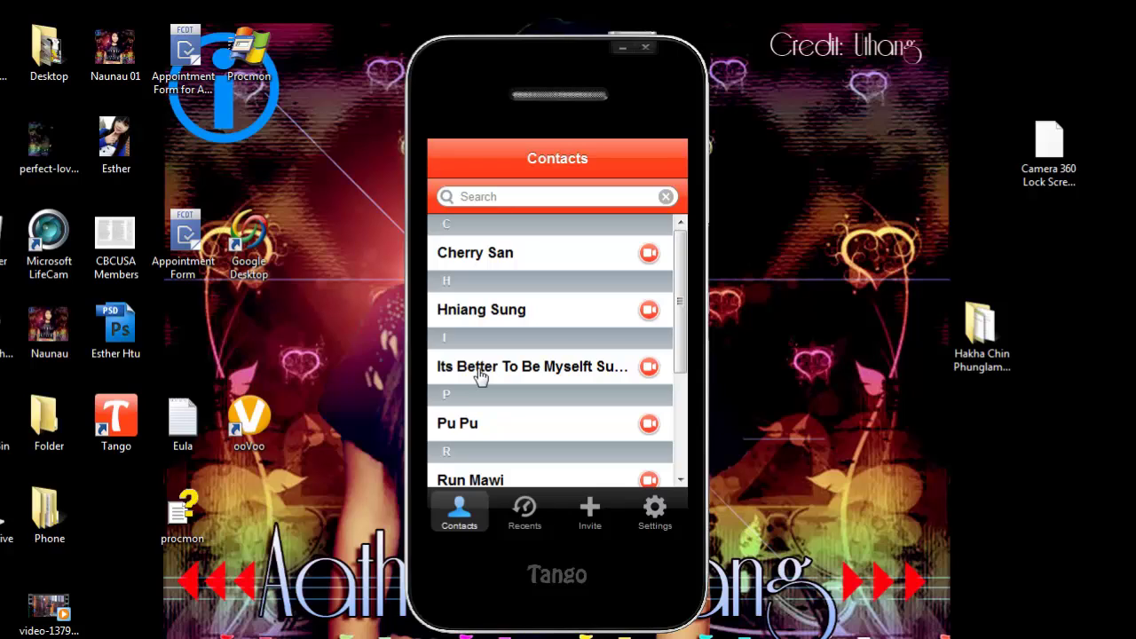
Step: Place a test video call to the contact under I and end it
left_click(562, 366)
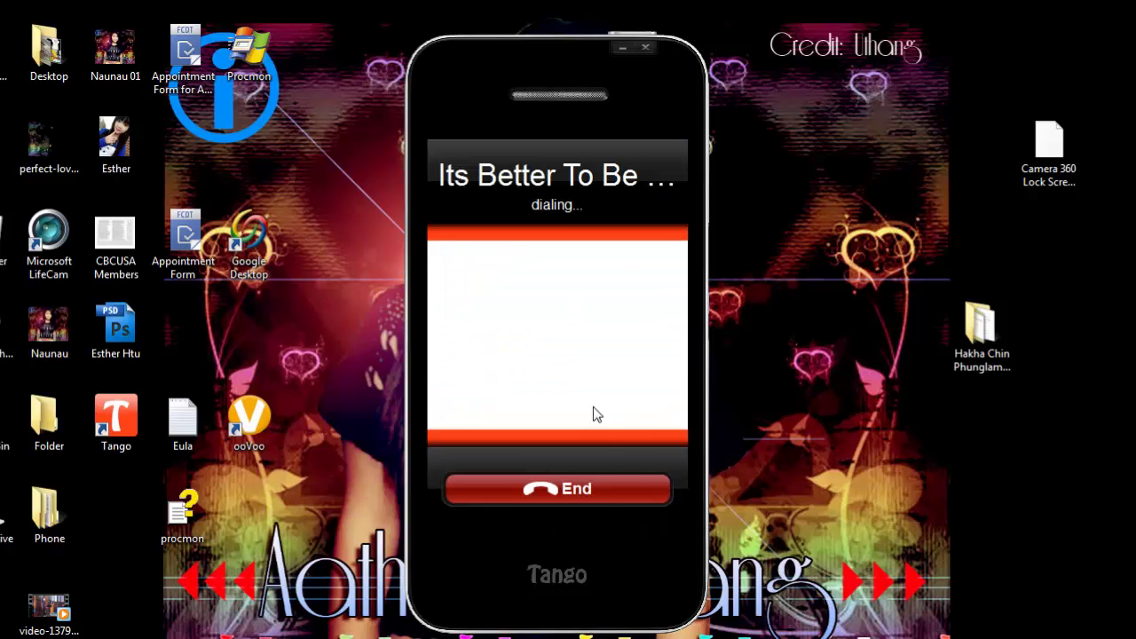
left_click(577, 489)
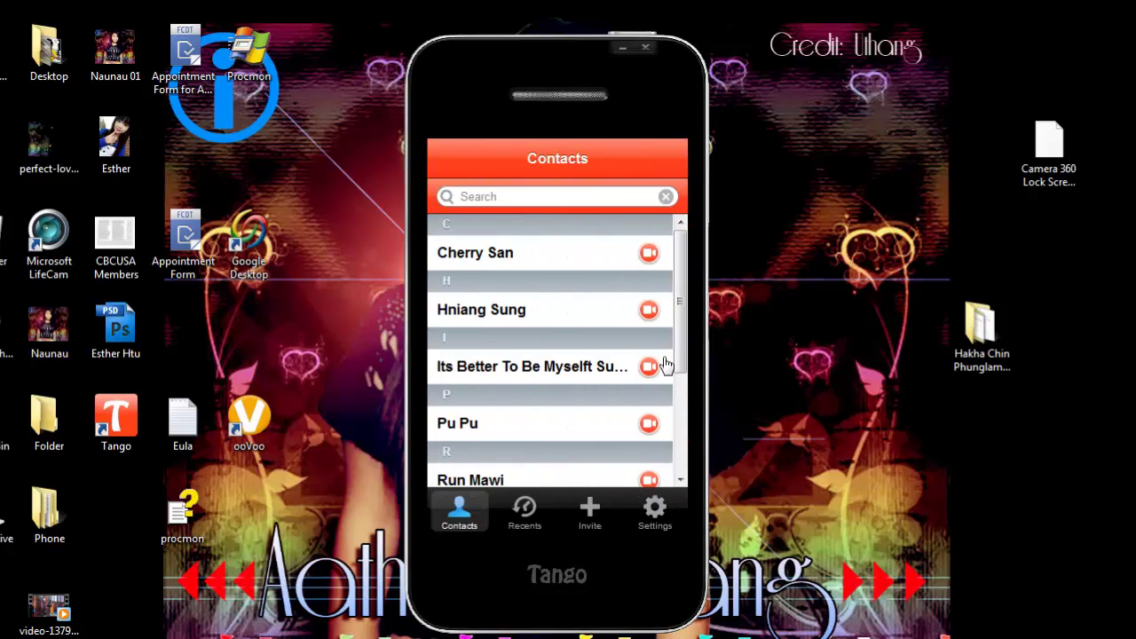
left_click_drag(680, 297, 685, 430)
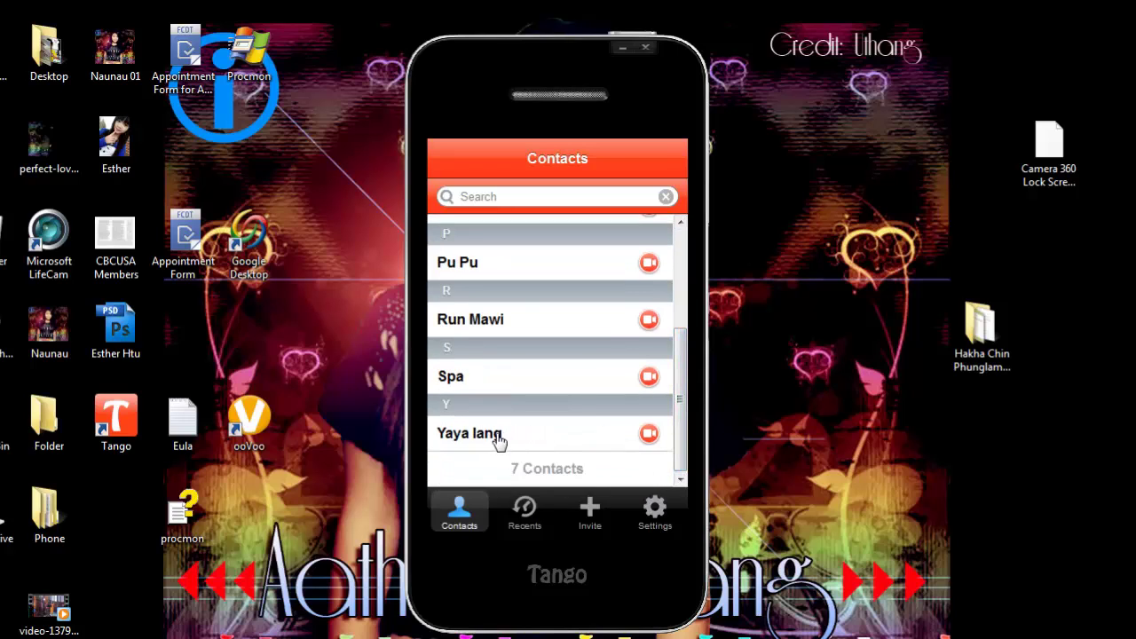
Step: Look over the Invite form's Mobile and Email fields for finding friends
left_click(592, 522)
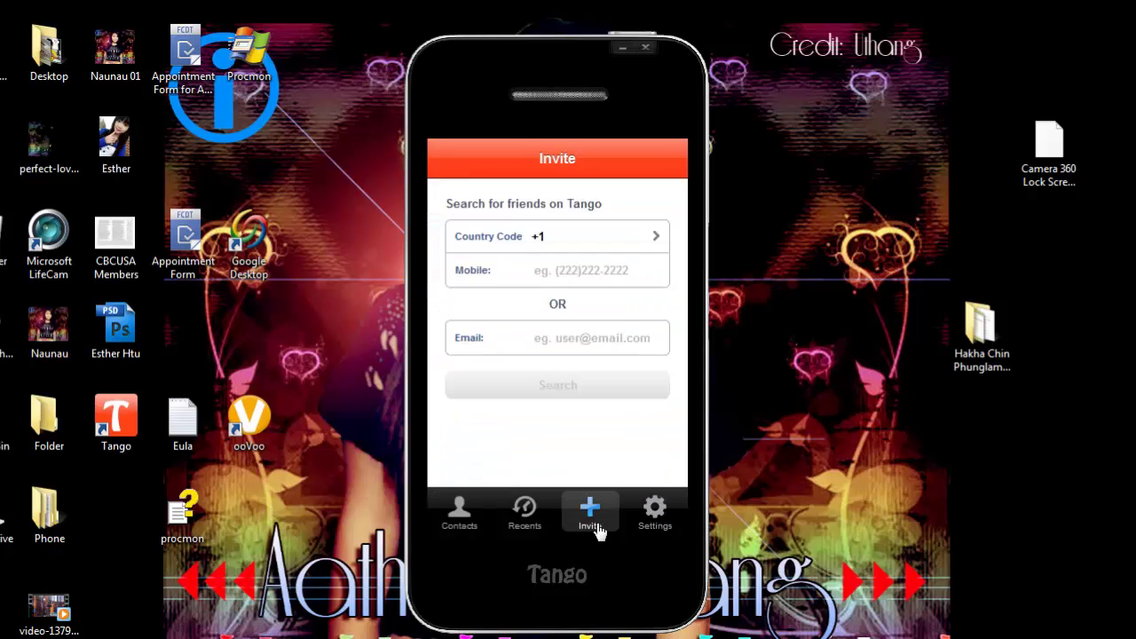
left_click(572, 271)
left_click(573, 336)
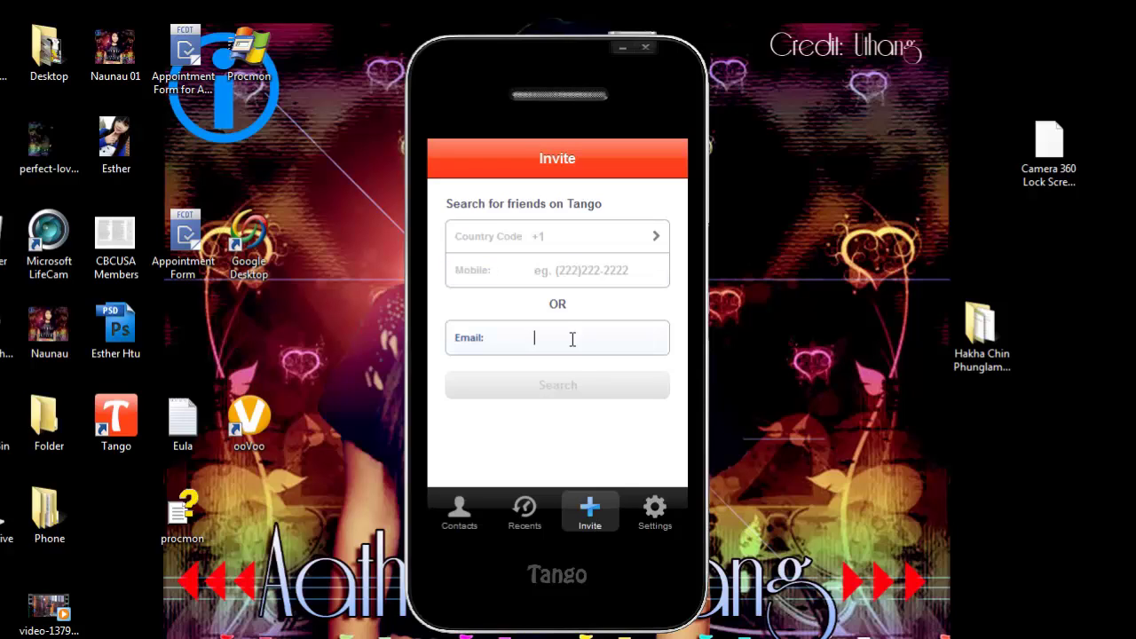
Step: Browse the Settings list, showing Sound and Run on startup set to On
left_click(646, 506)
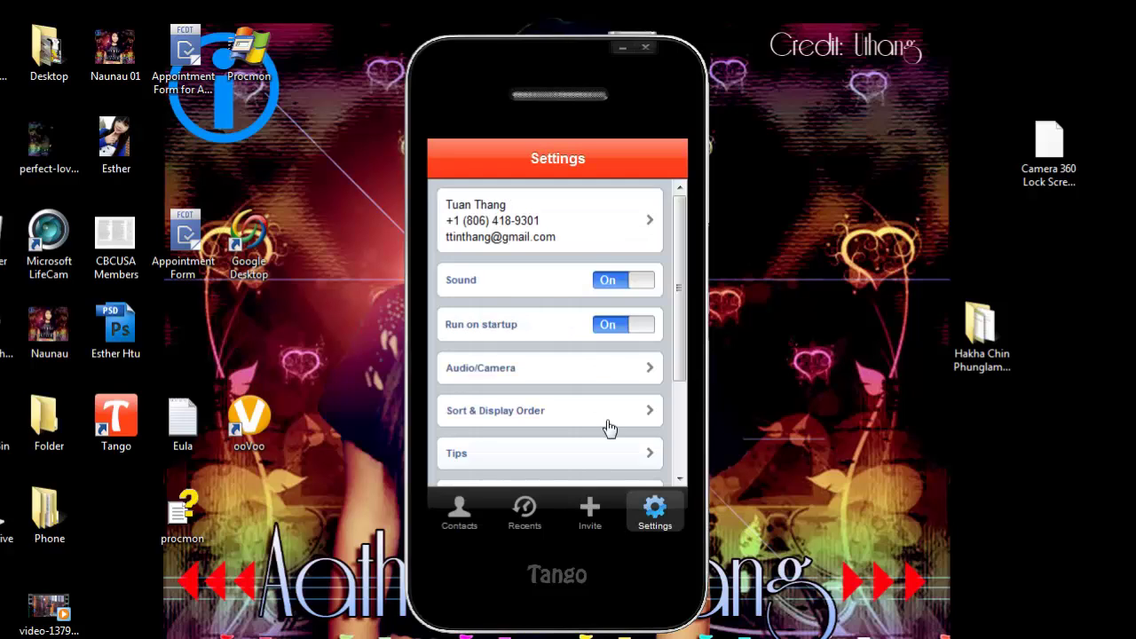
scroll(571, 237, "down", 1)
scroll(569, 235, "up", 1)
scroll(608, 338, "down", 2)
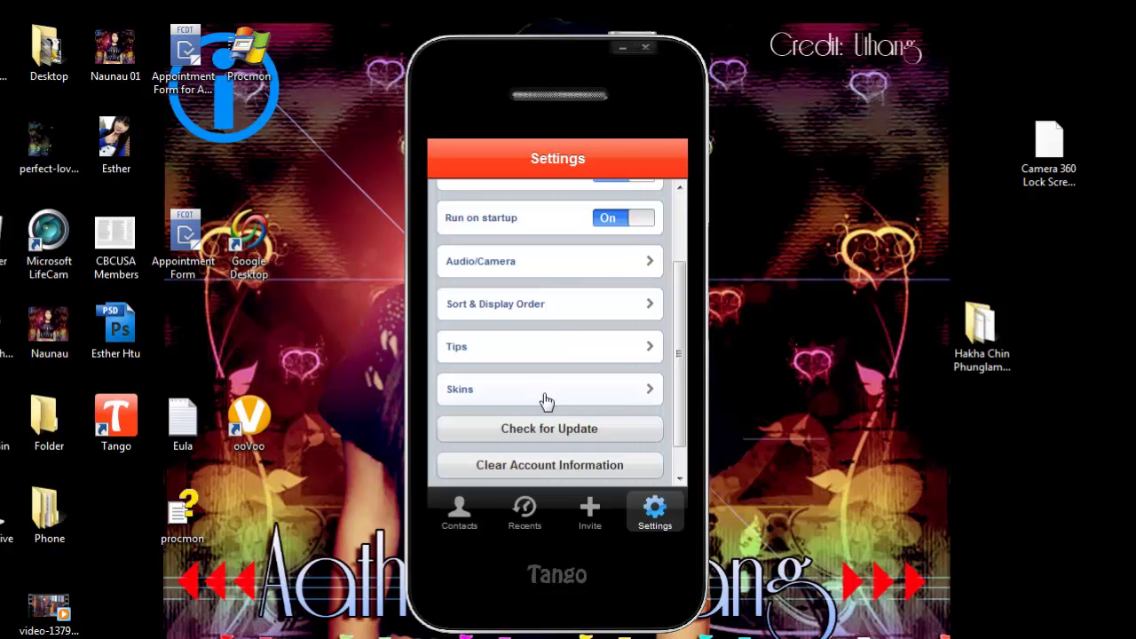
left_click(545, 396)
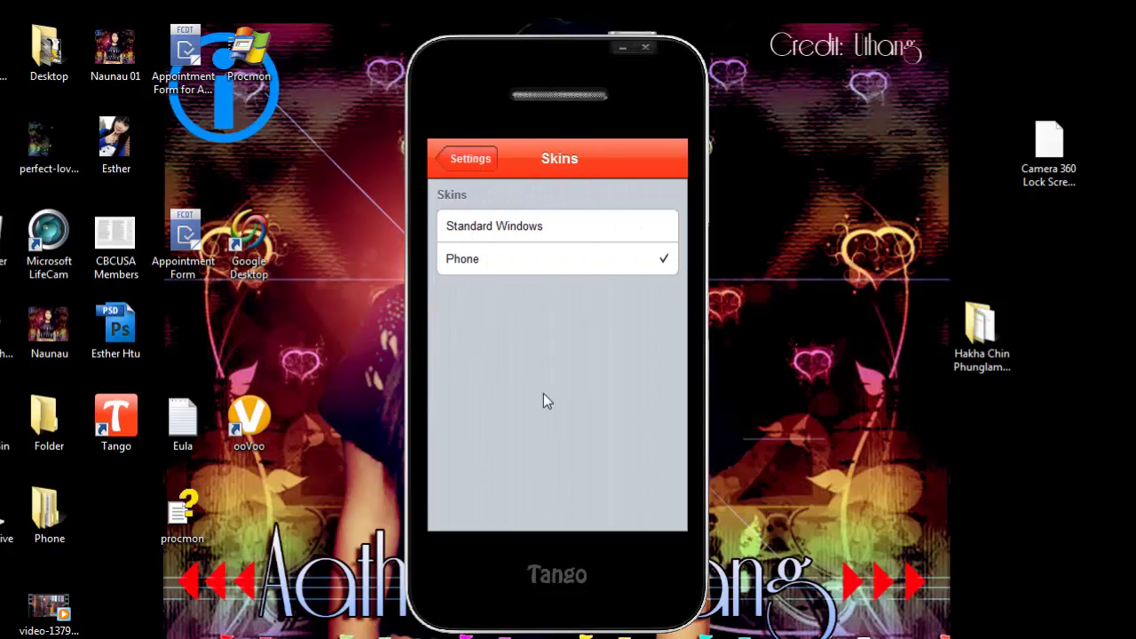
left_click(634, 228)
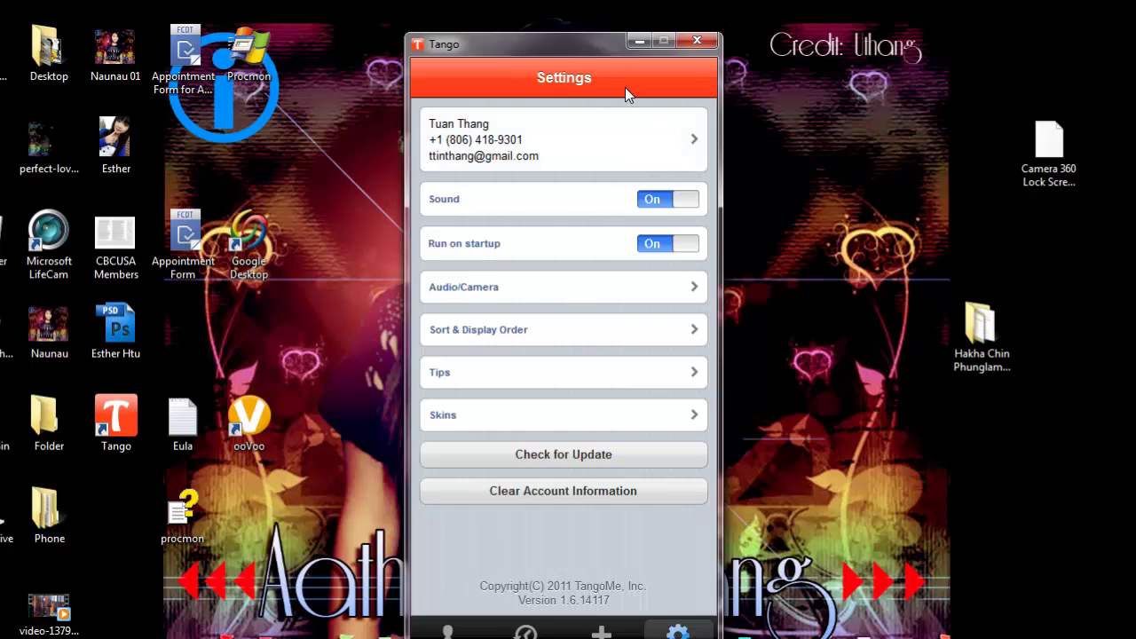
left_click(611, 410)
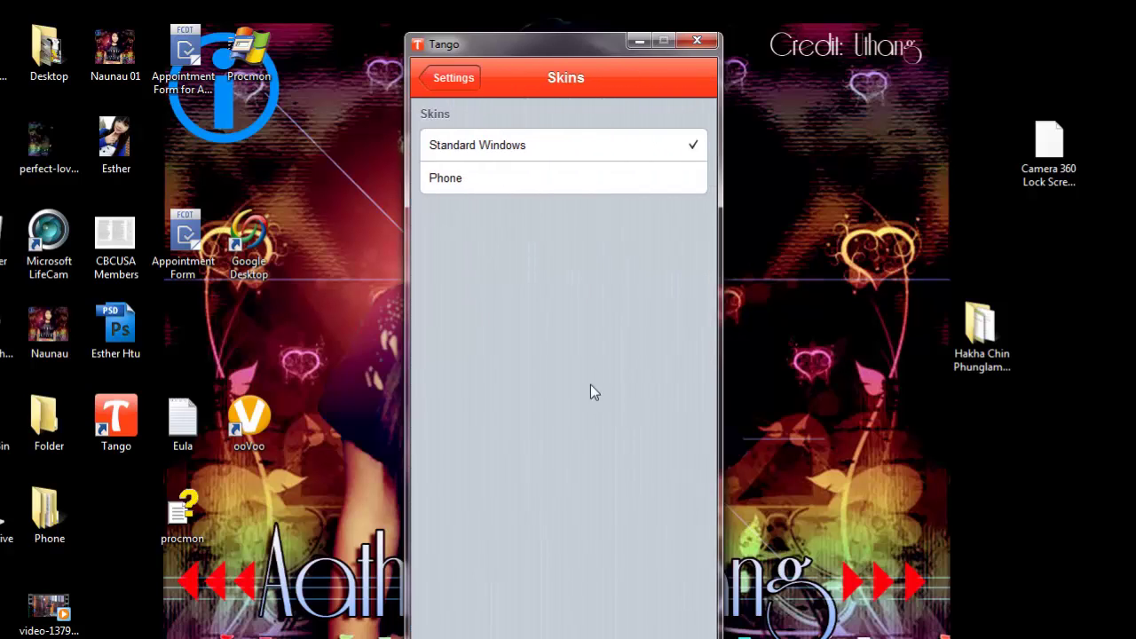
left_click(557, 179)
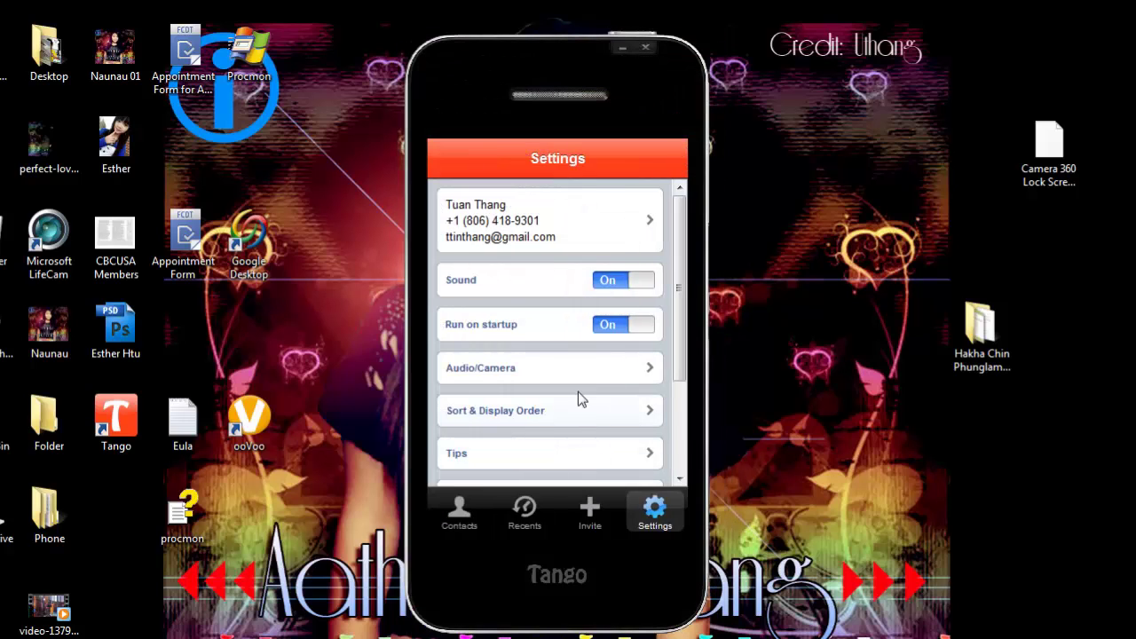
left_click(578, 410)
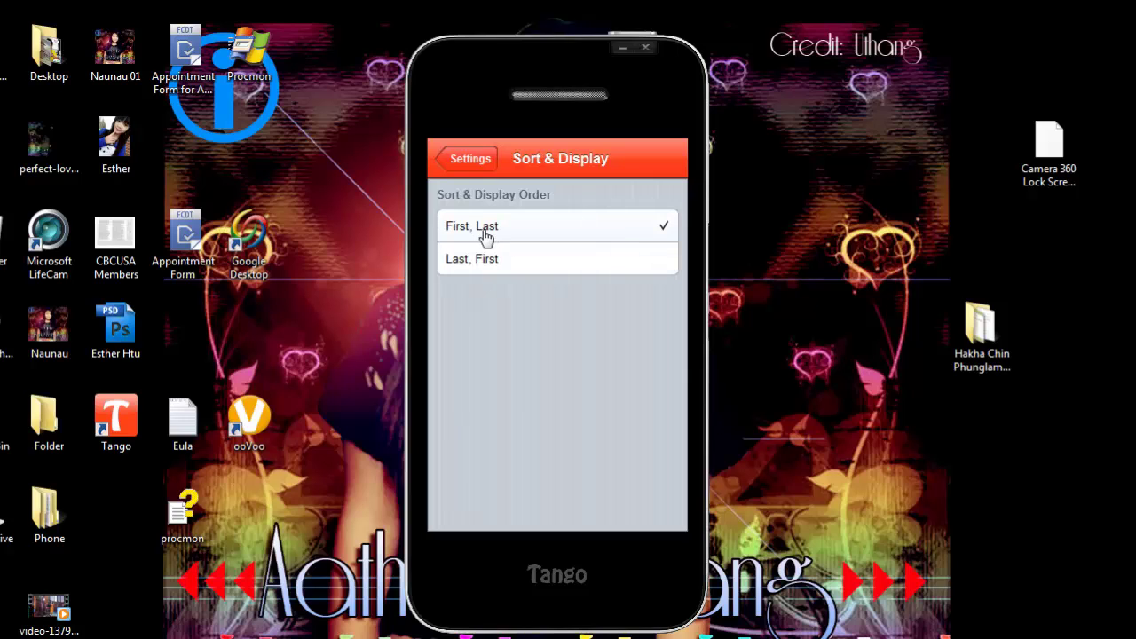
left_click(469, 161)
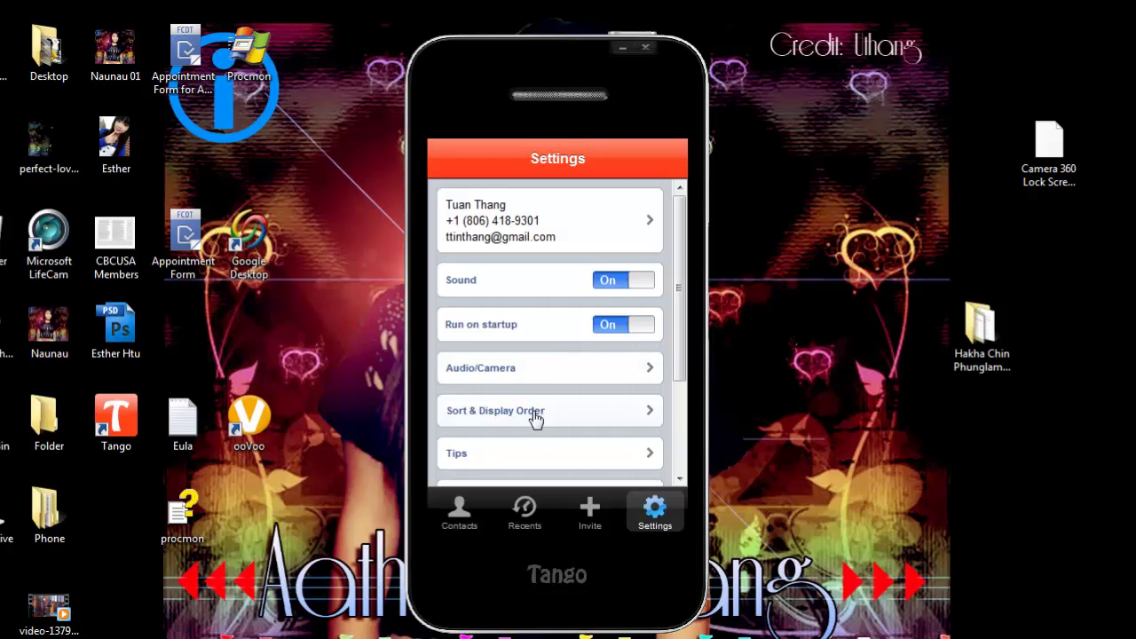
left_click(525, 372)
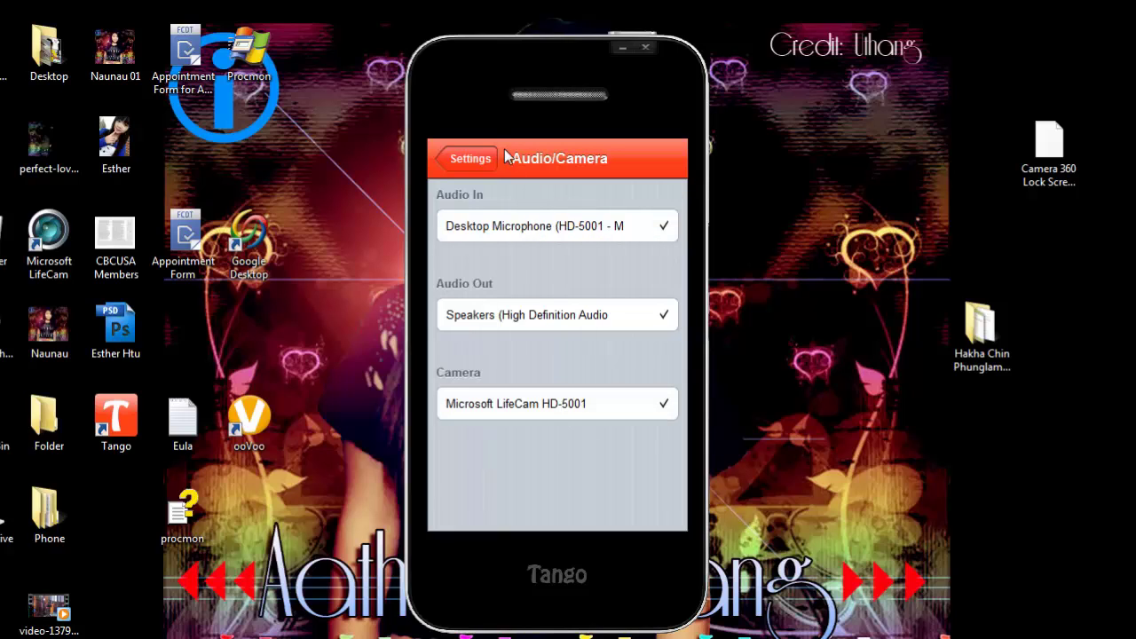
left_click(459, 162)
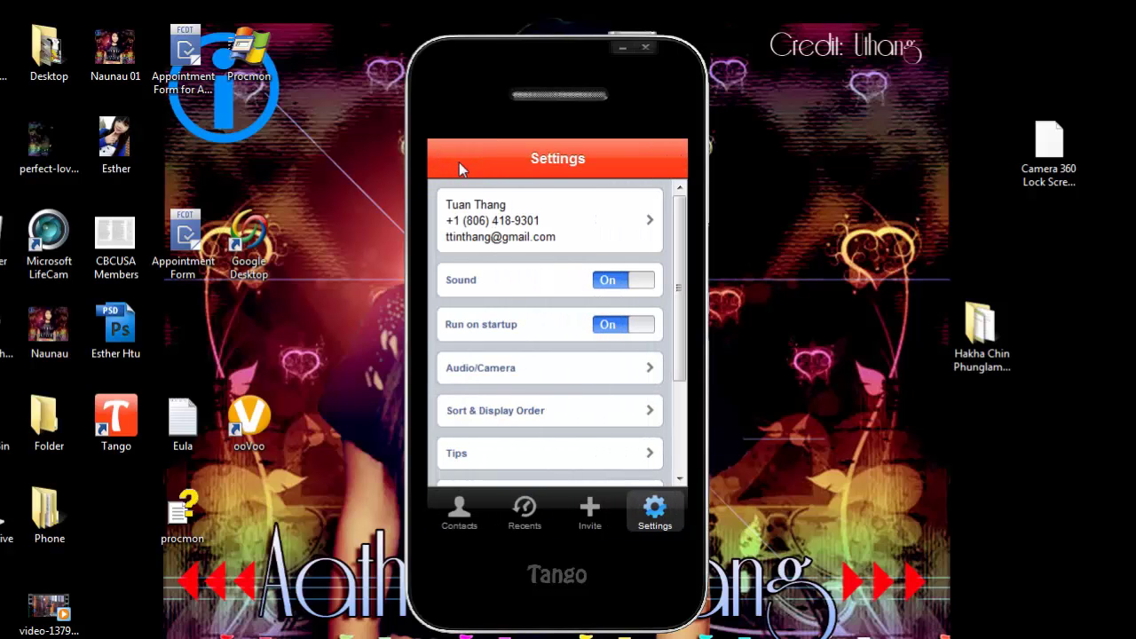
scroll(498, 388, "down", 3)
scroll(498, 389, "down", 1)
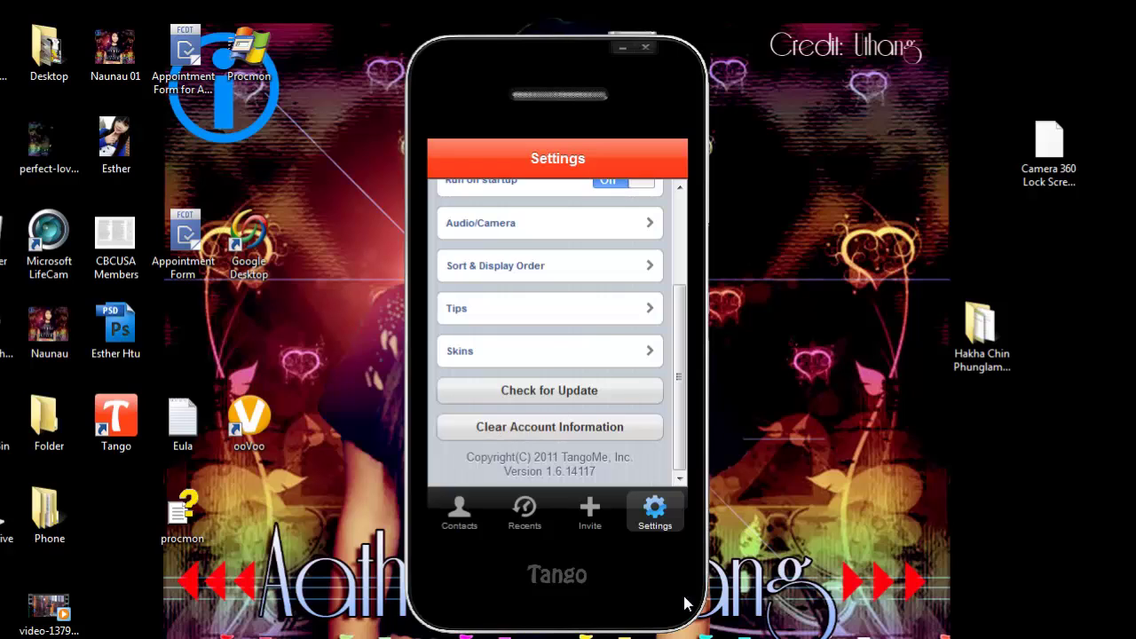
left_click(466, 528)
left_click(524, 529)
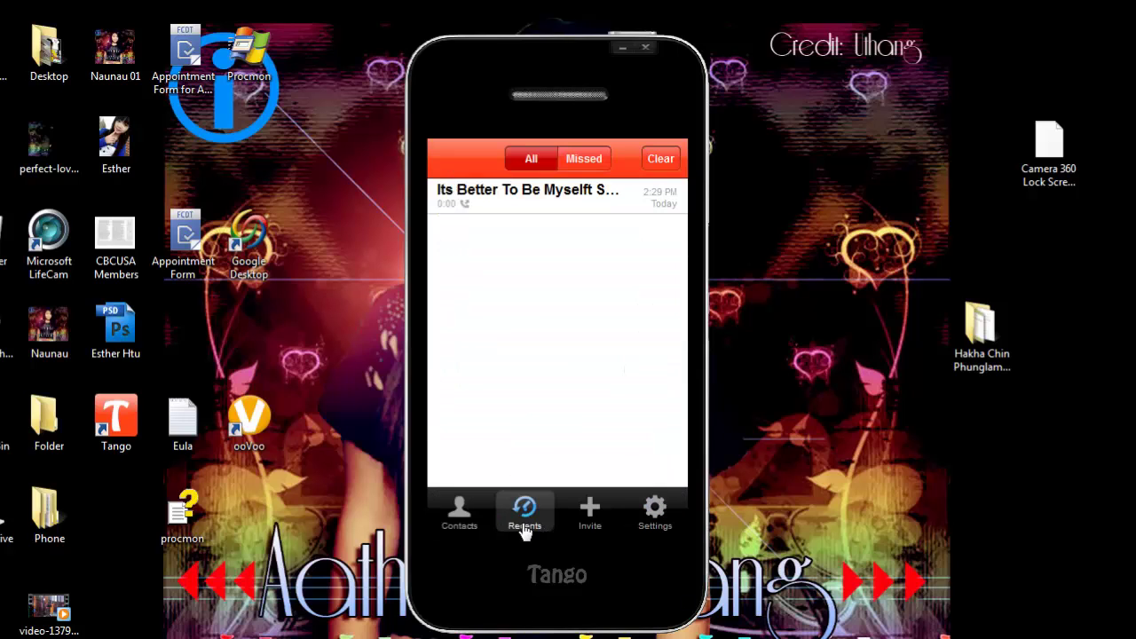
left_click(475, 525)
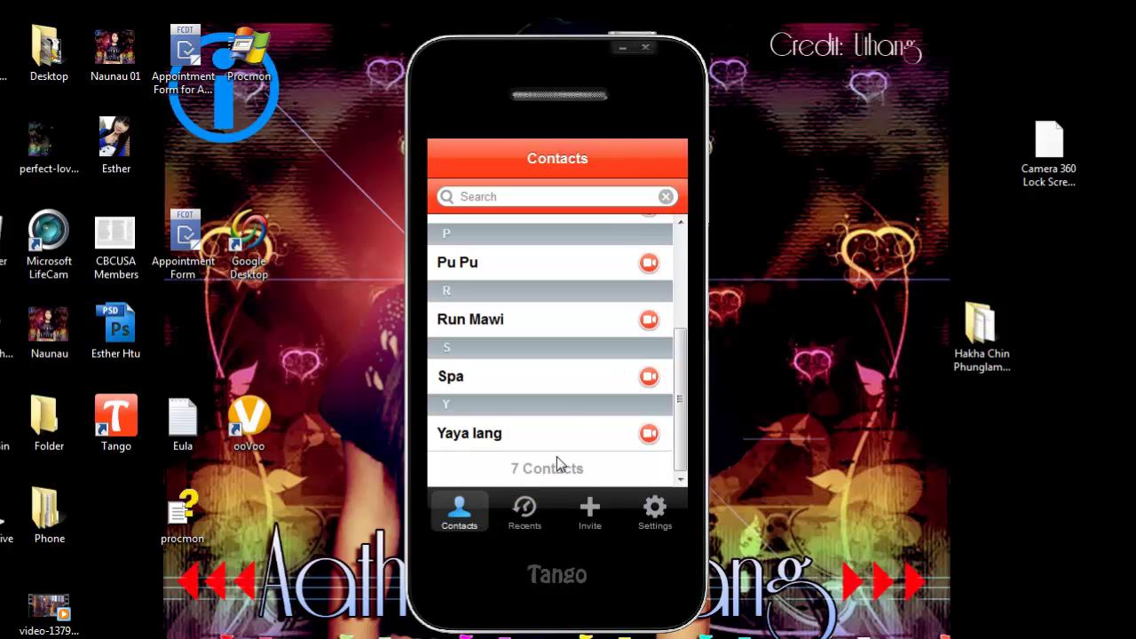
scroll(566, 406, "up", 3)
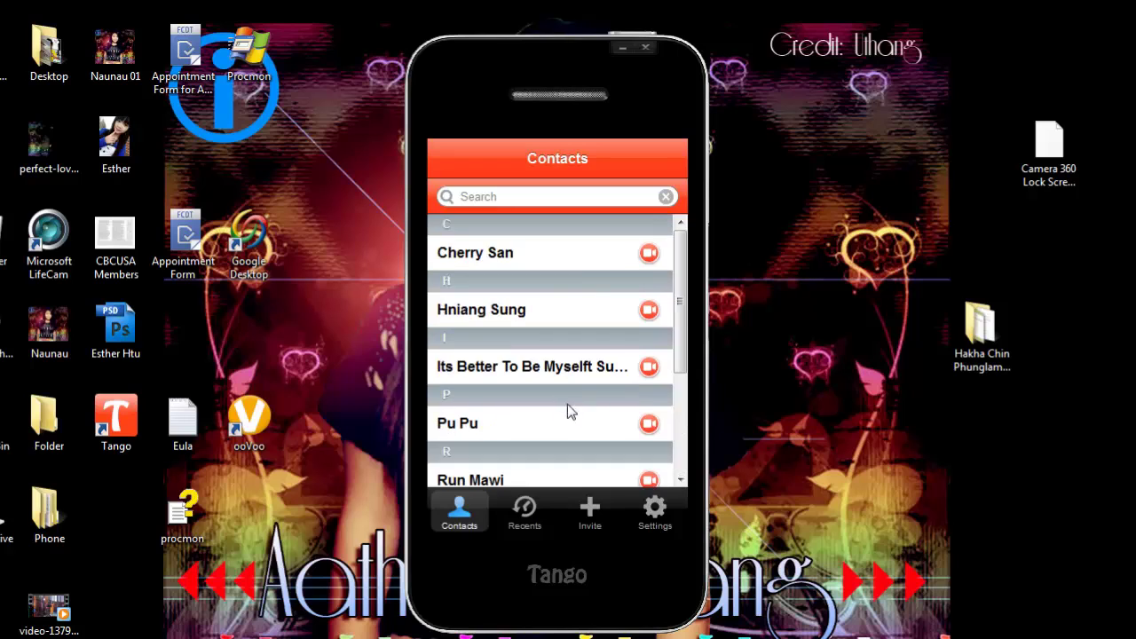
left_click(670, 529)
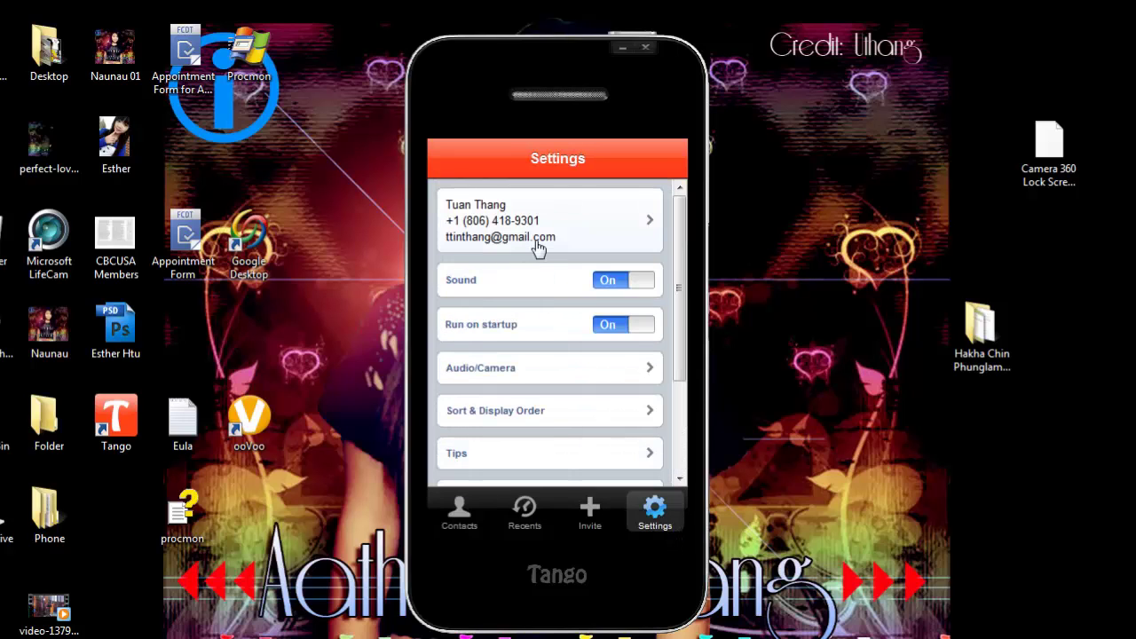